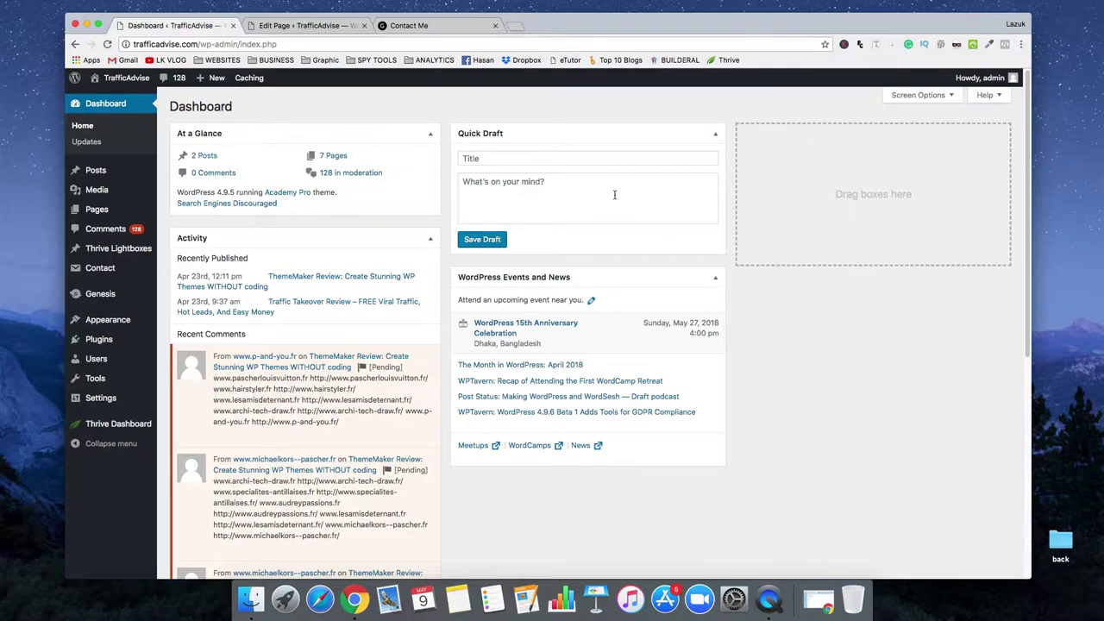
- Close the Edit Page and Contact Me tabs and open the page for adding new WordPress plugins
click(364, 25)
click(364, 25)
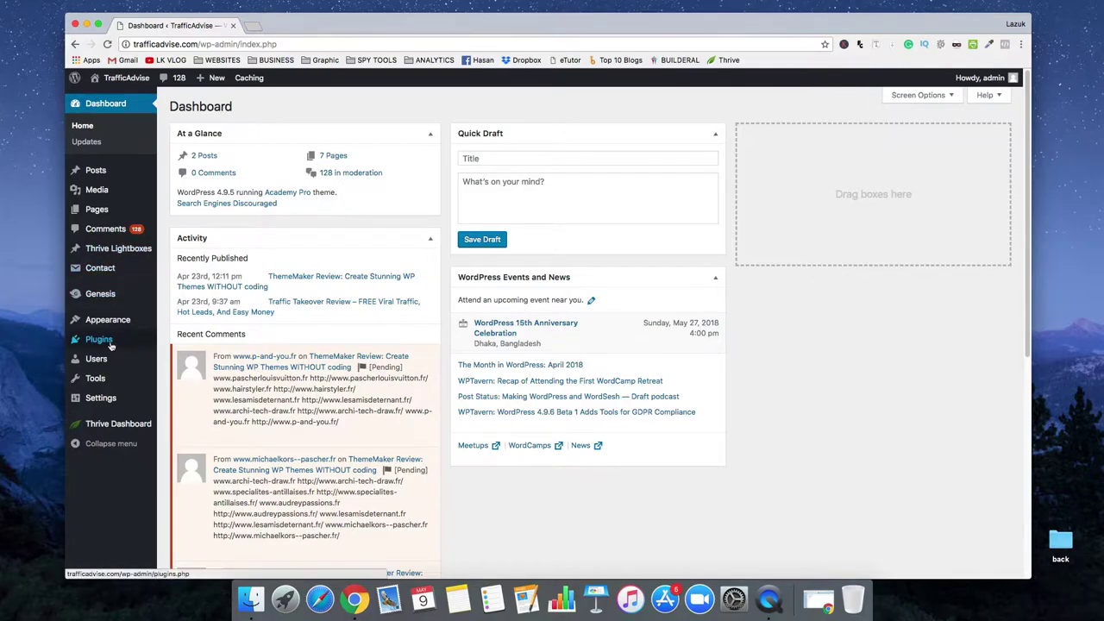
mouse_move(110, 344)
click(188, 359)
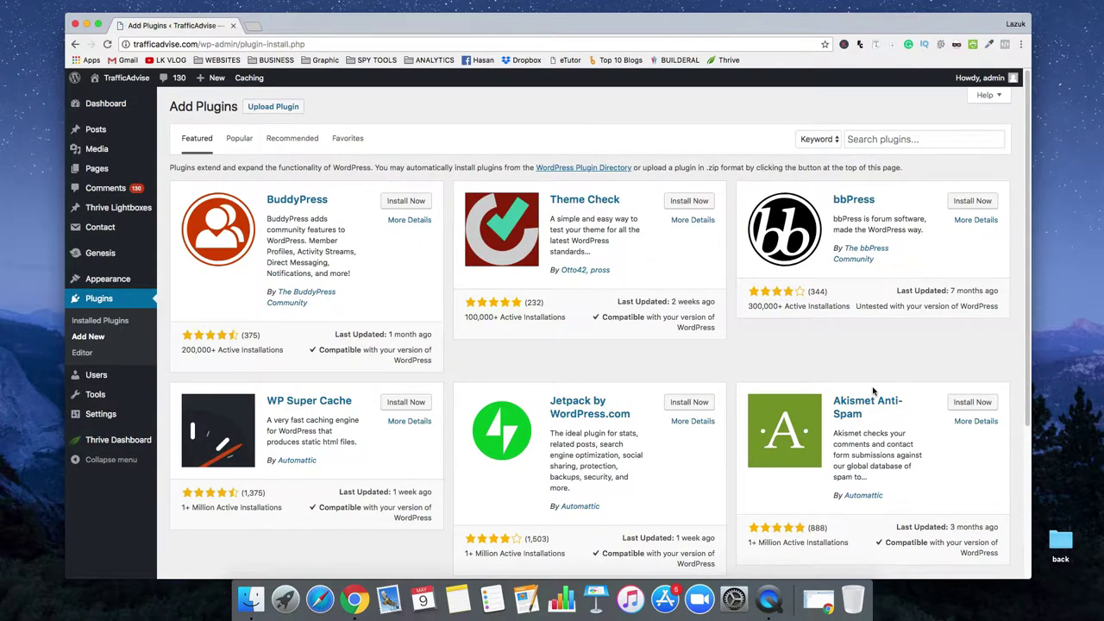
- Search the plugin directory for "link lite" and install and activate Shortlinks by Pretty Links
click(884, 138)
text(link lite)
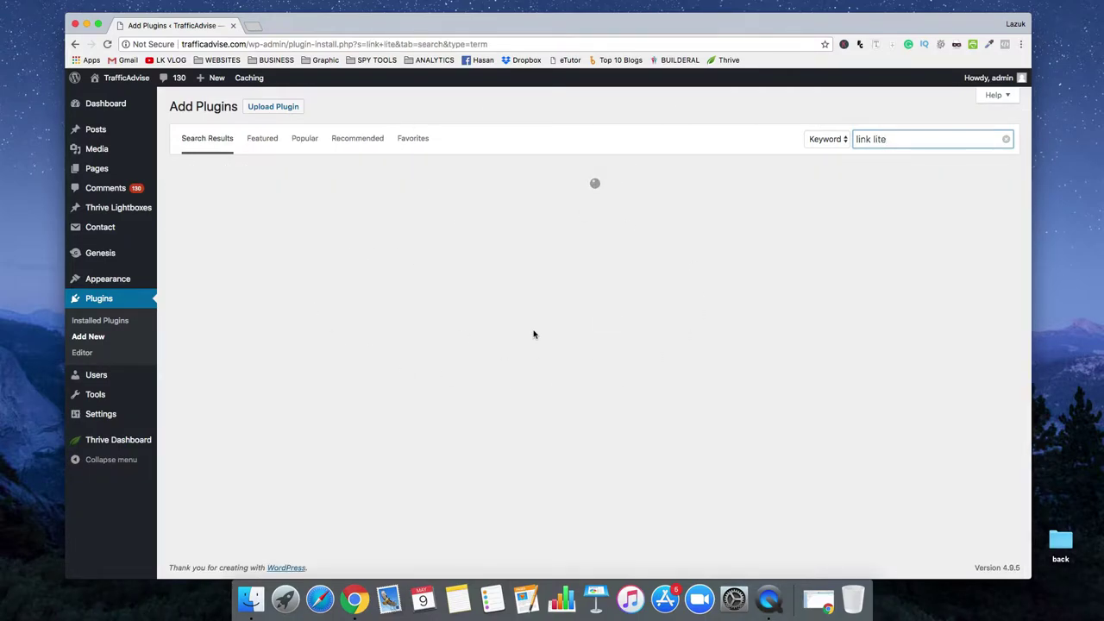
scroll(399, 380, down, 2)
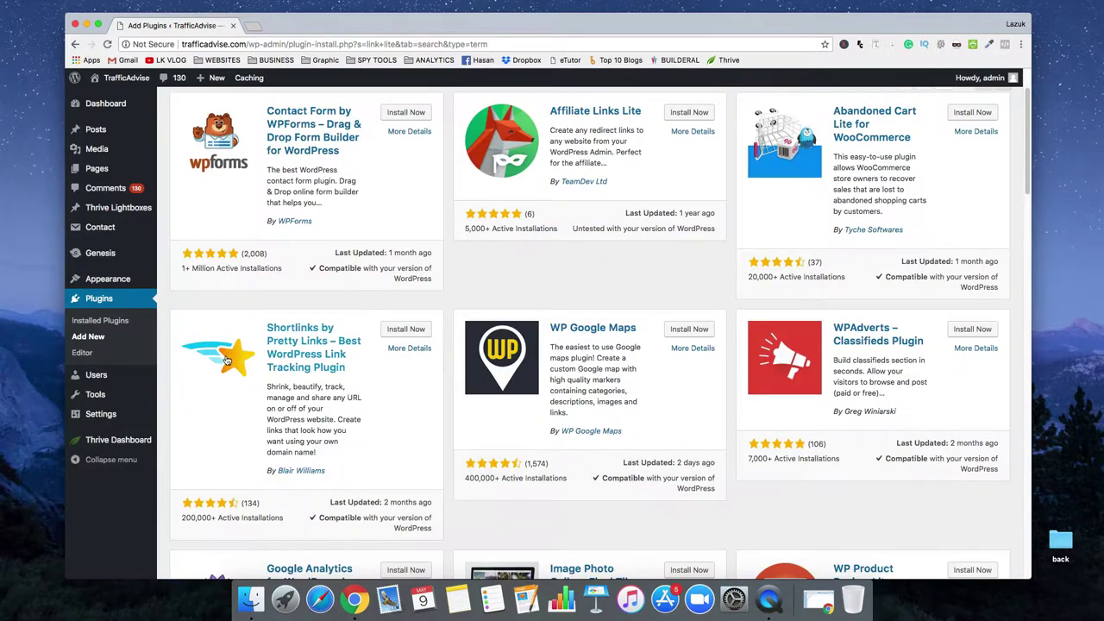
scroll(246, 371, down, 2)
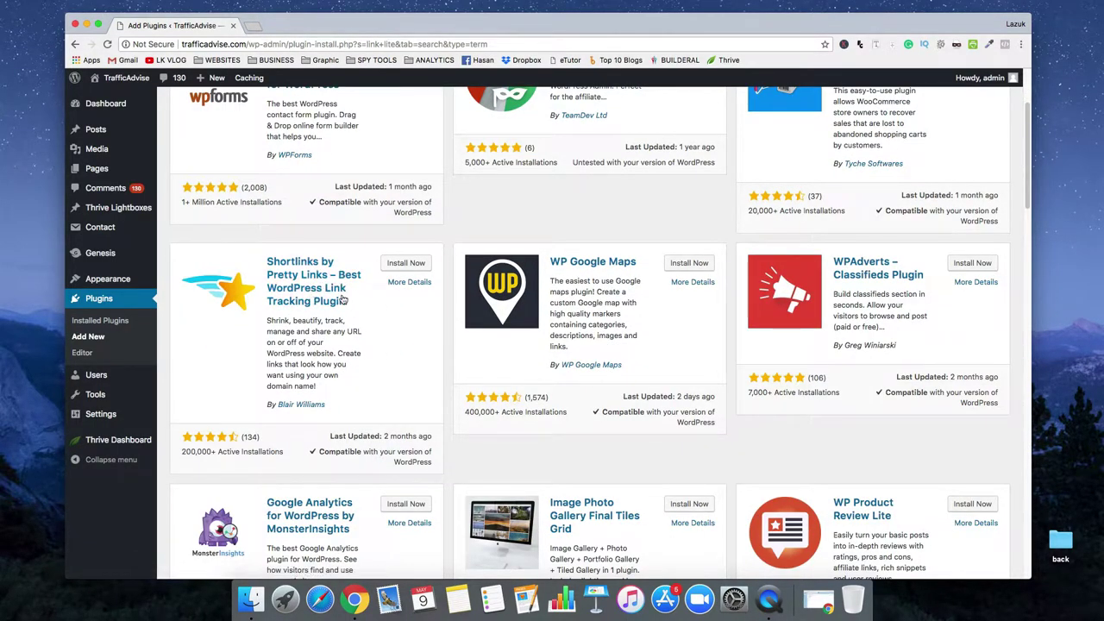
click(406, 264)
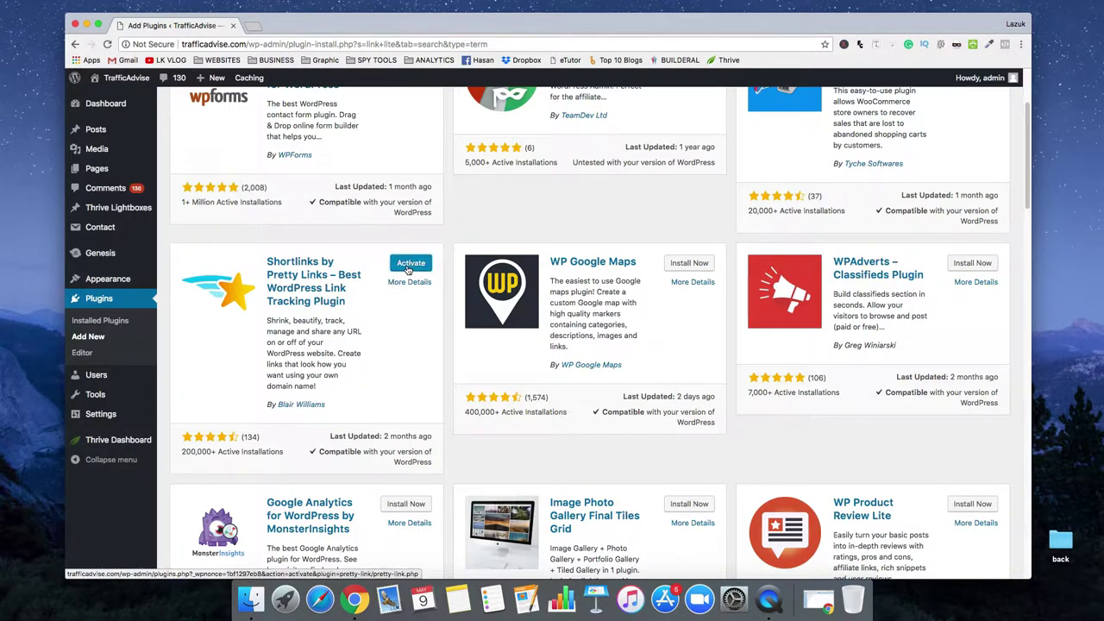
click(409, 264)
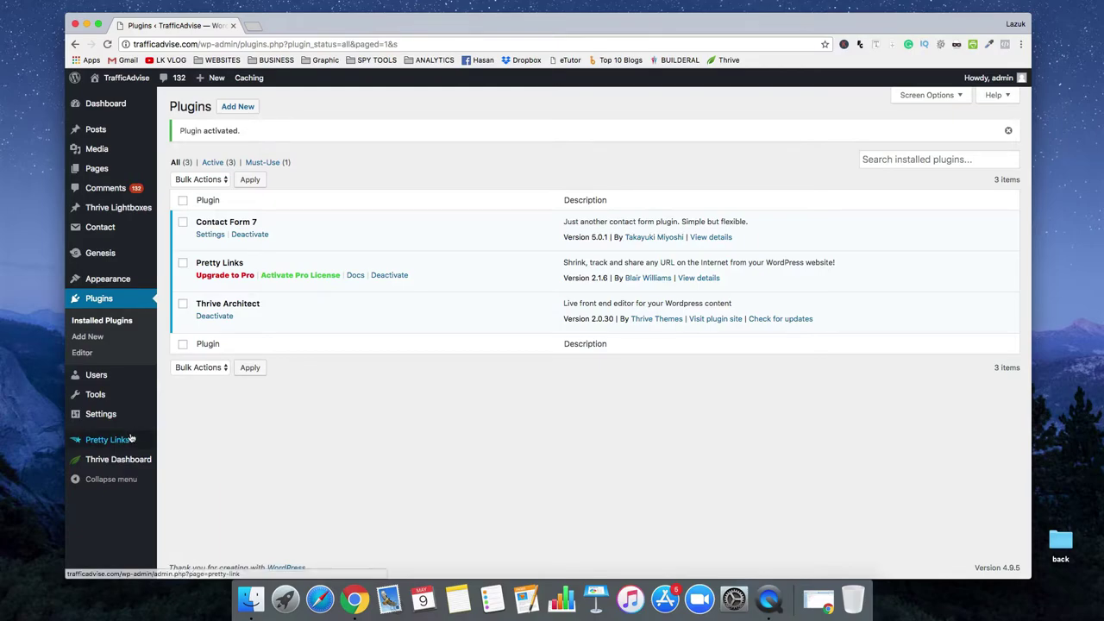
- Open the Pretty Links list and permanently dismiss the request to rate the plugin
mouse_move(114, 445)
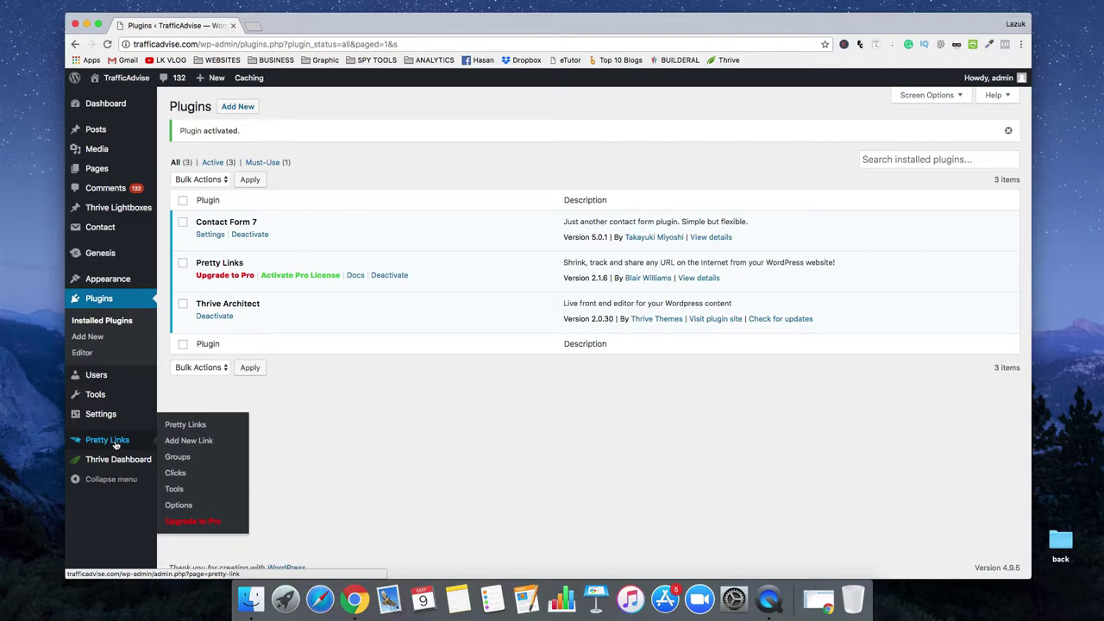
click(114, 445)
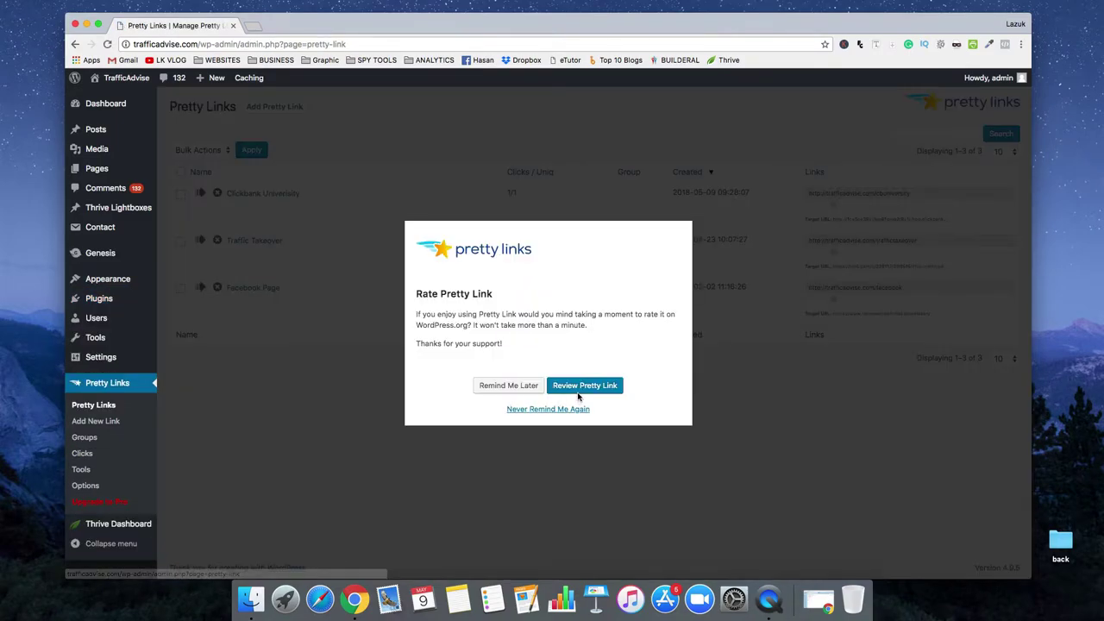
click(507, 388)
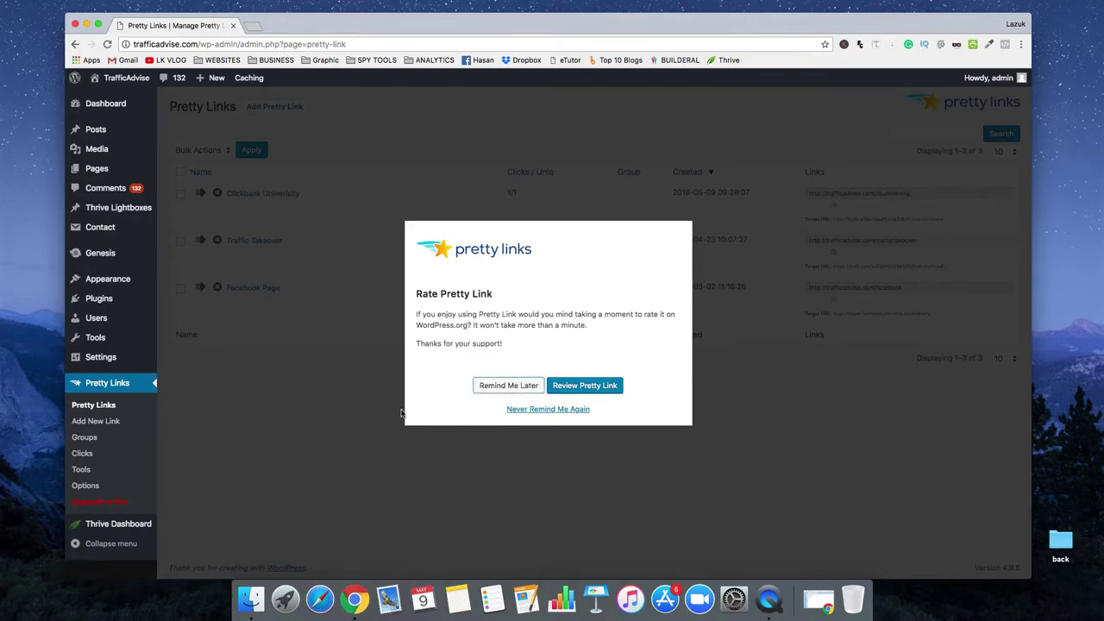
click(542, 412)
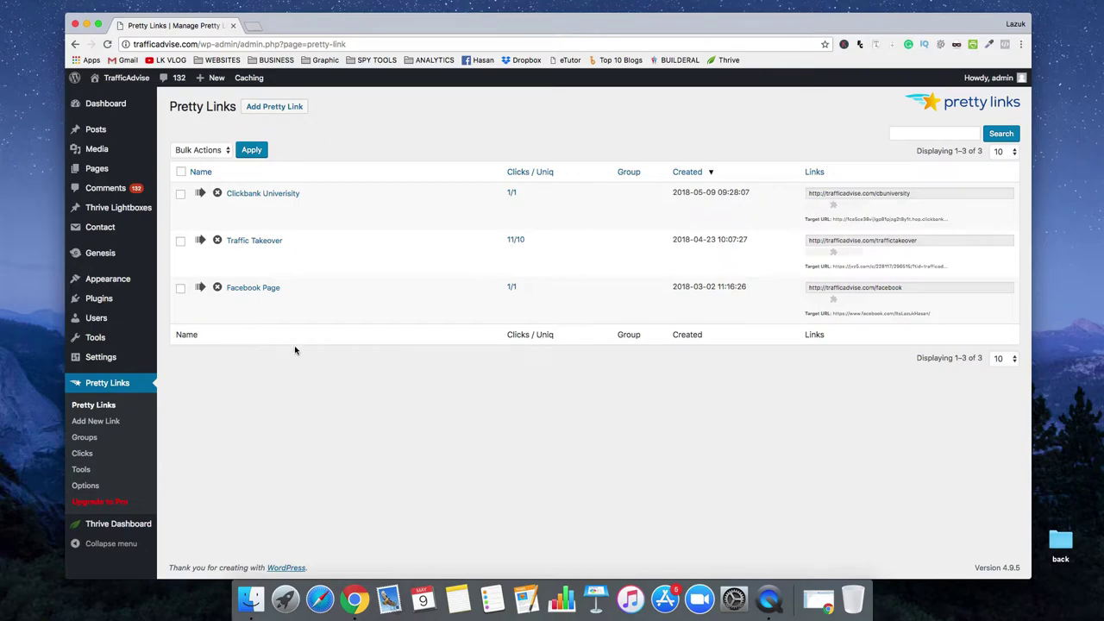
- Delete all existing links in the Pretty Links list with a bulk action
click(181, 172)
click(196, 150)
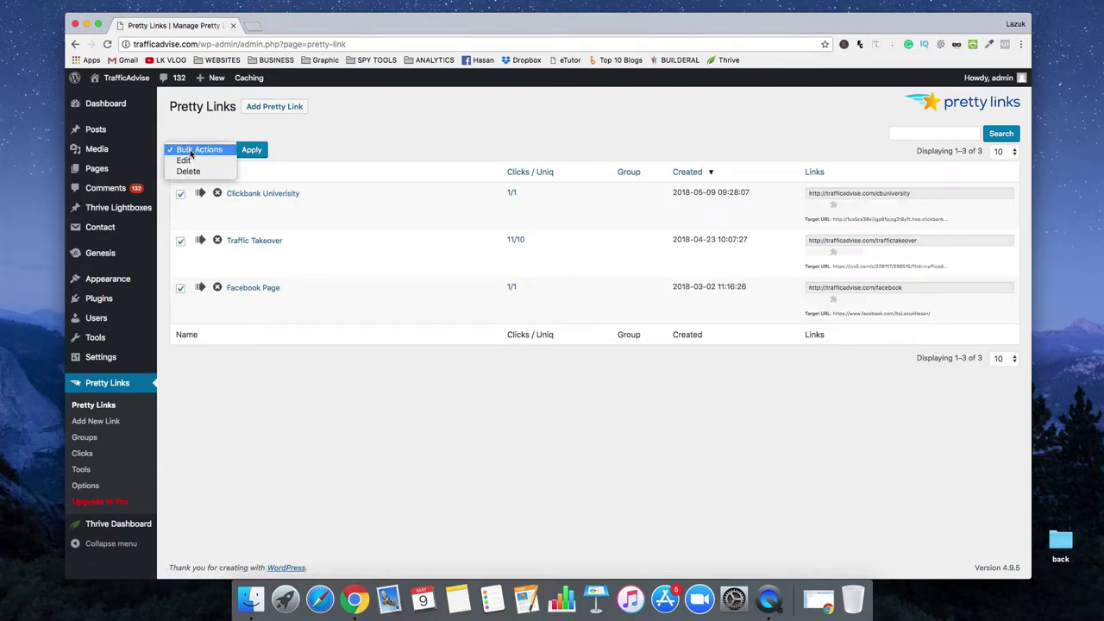
click(188, 171)
click(251, 150)
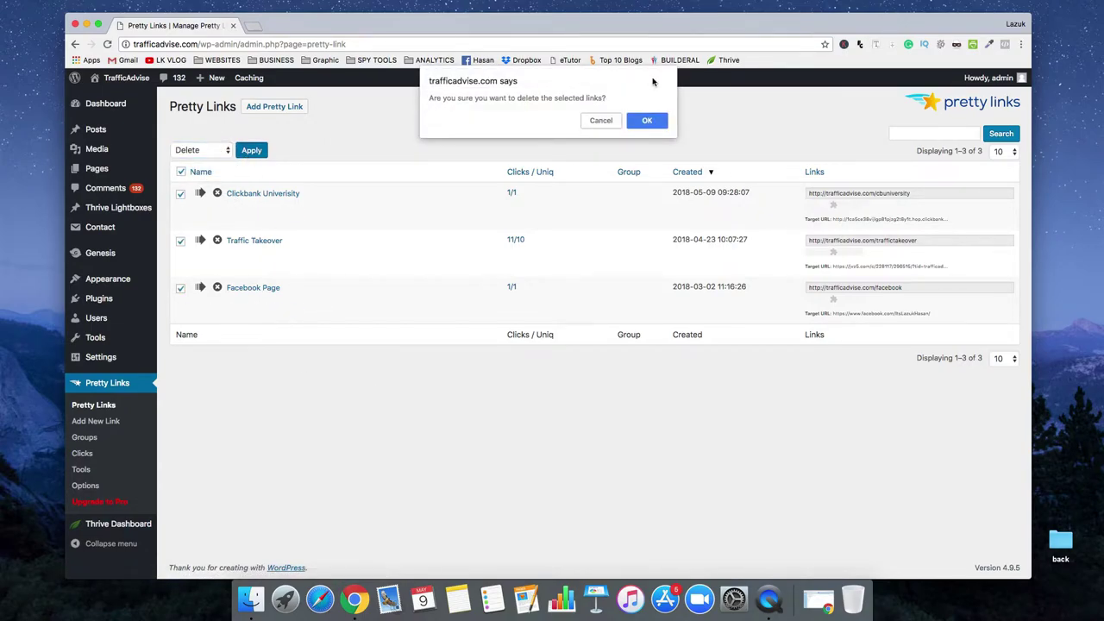
click(649, 120)
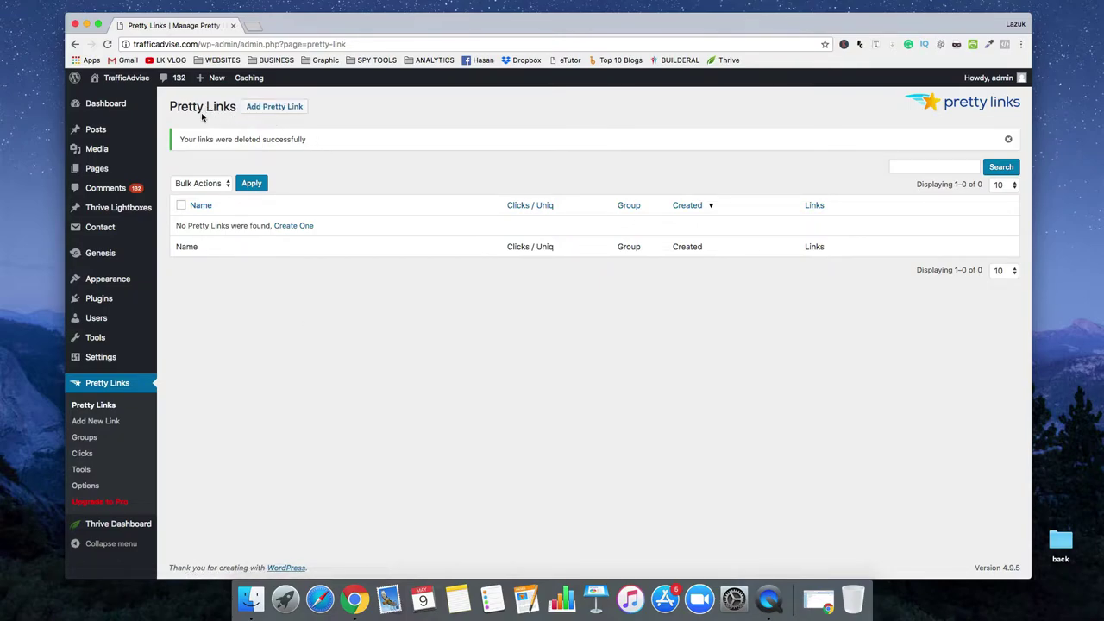
- Start adding a new pretty link, keeping its redirection type at 307 (Temporary)
click(283, 112)
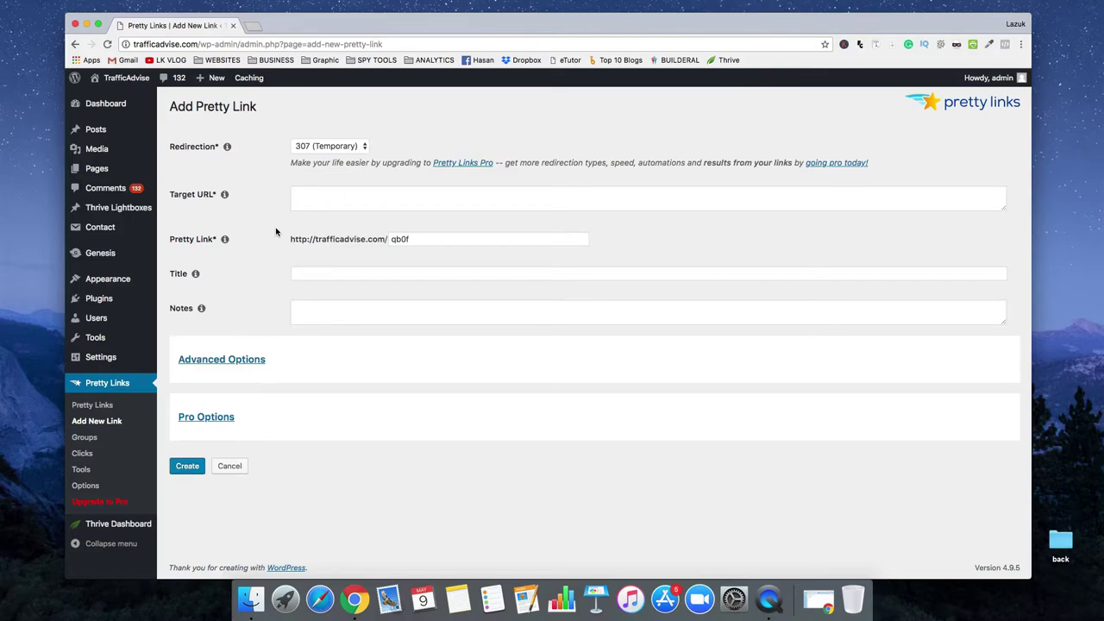
click(317, 148)
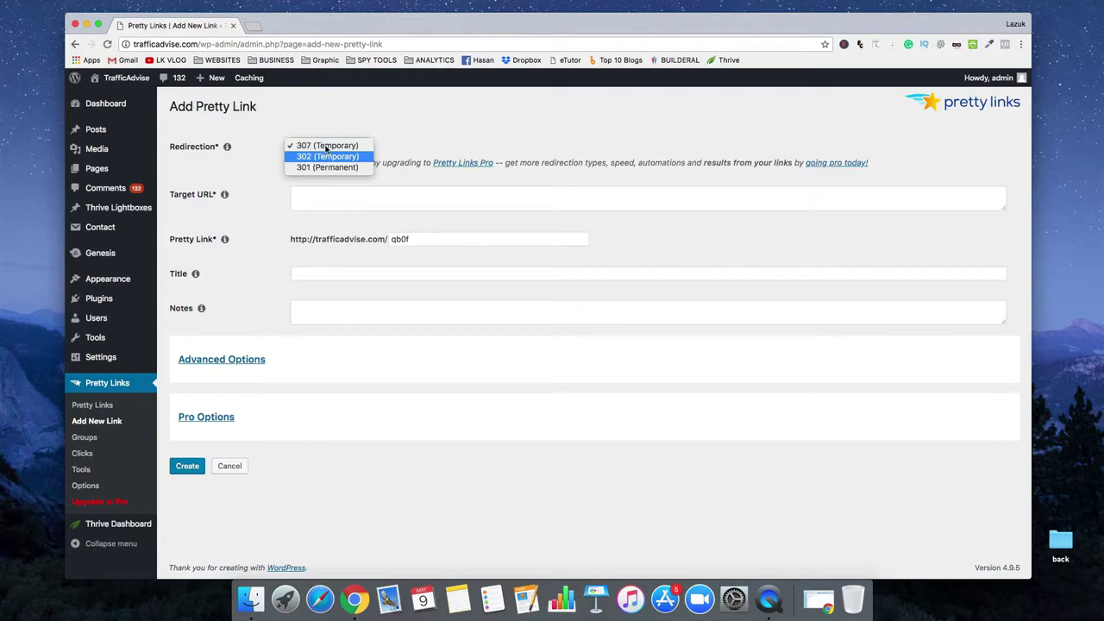
click(411, 125)
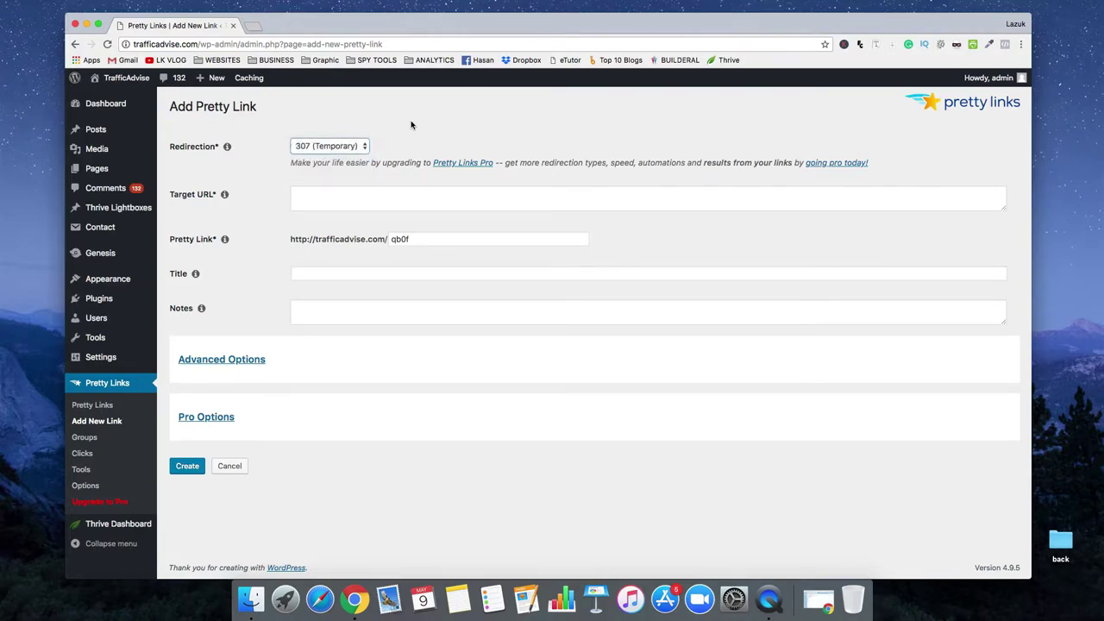
click(393, 197)
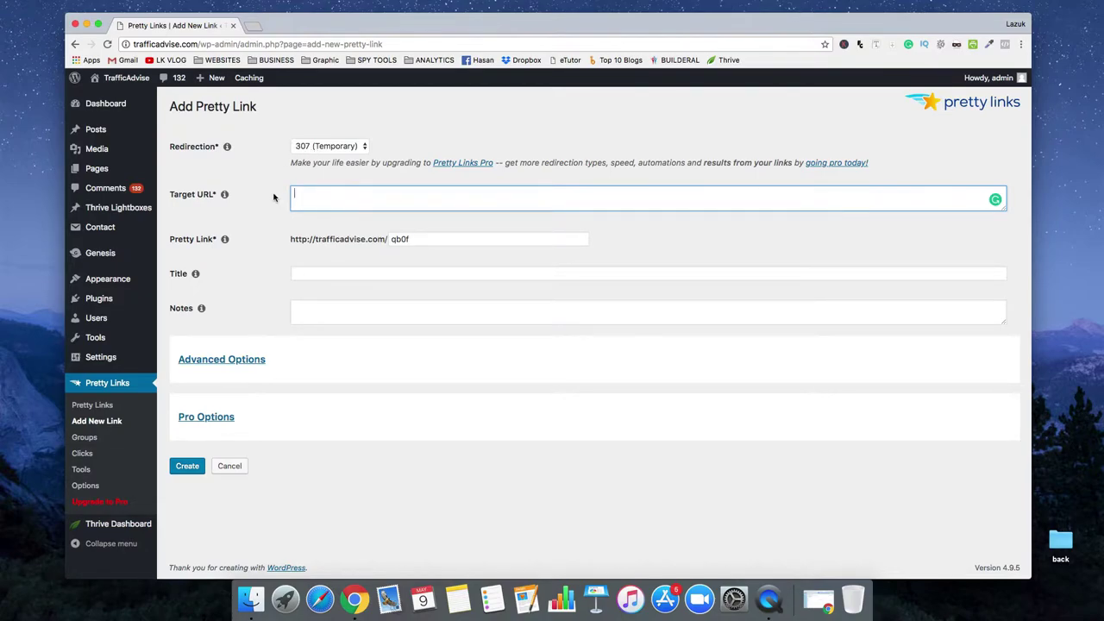
click(255, 30)
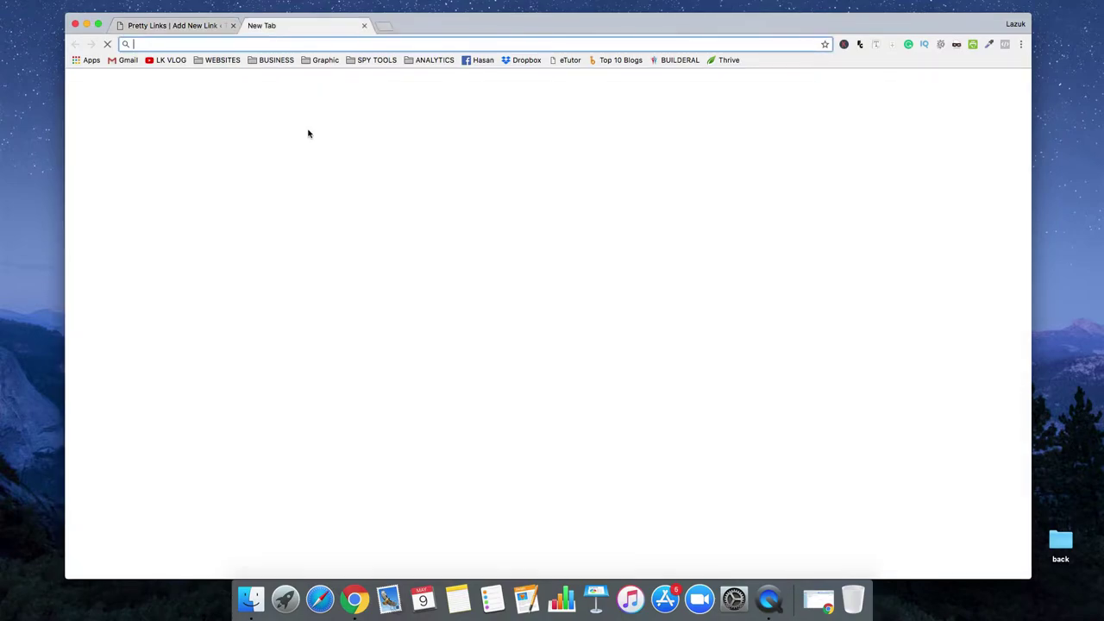
text(face)
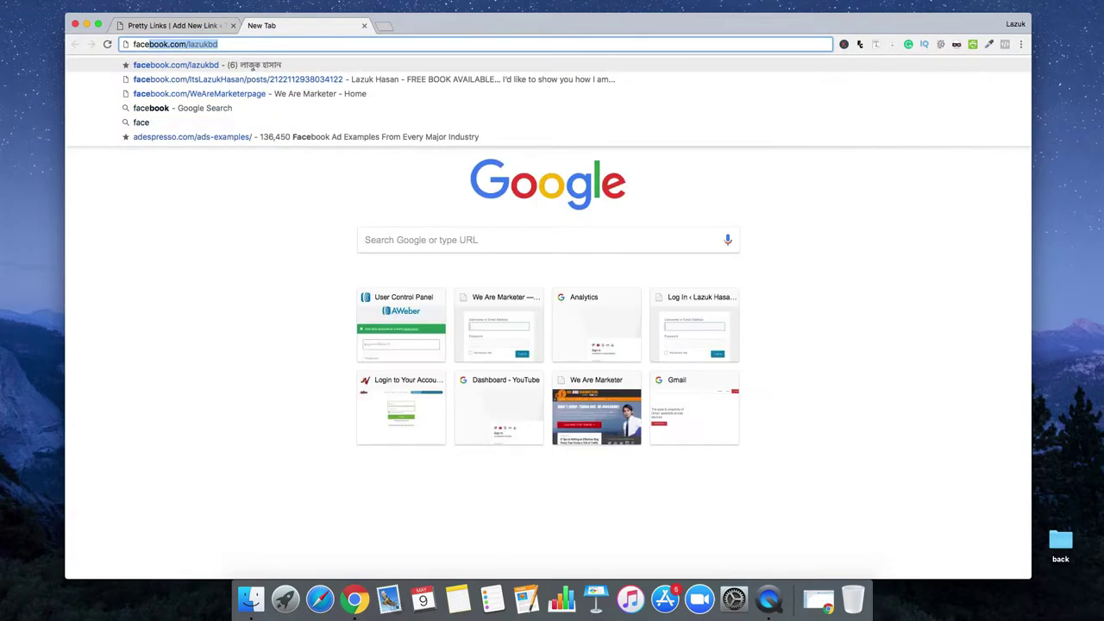
key(Return)
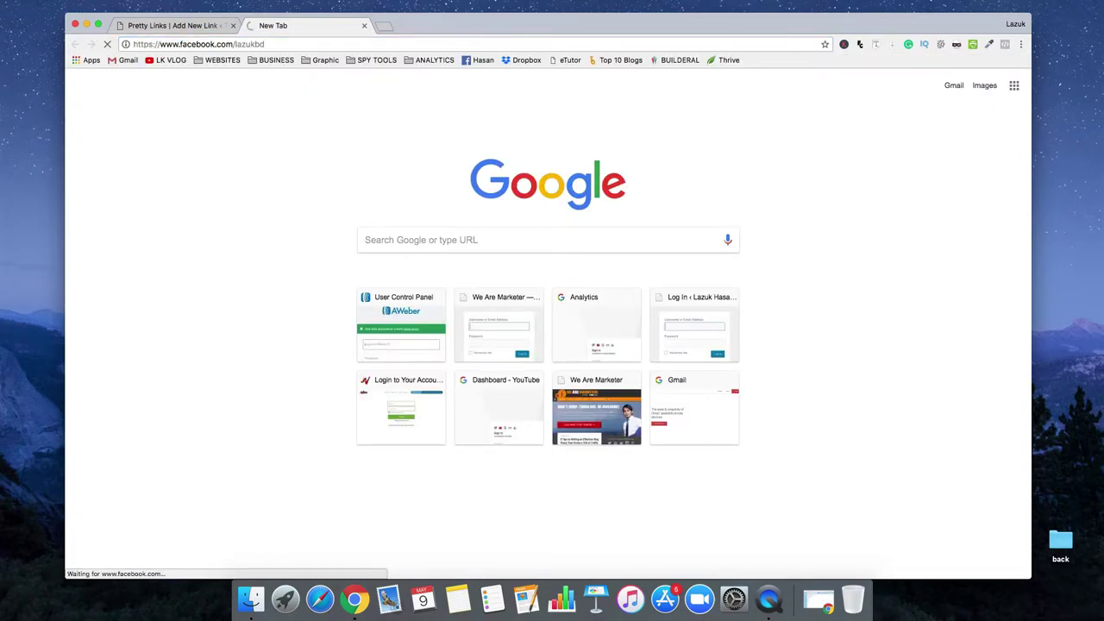
click(310, 41)
right_click(312, 42)
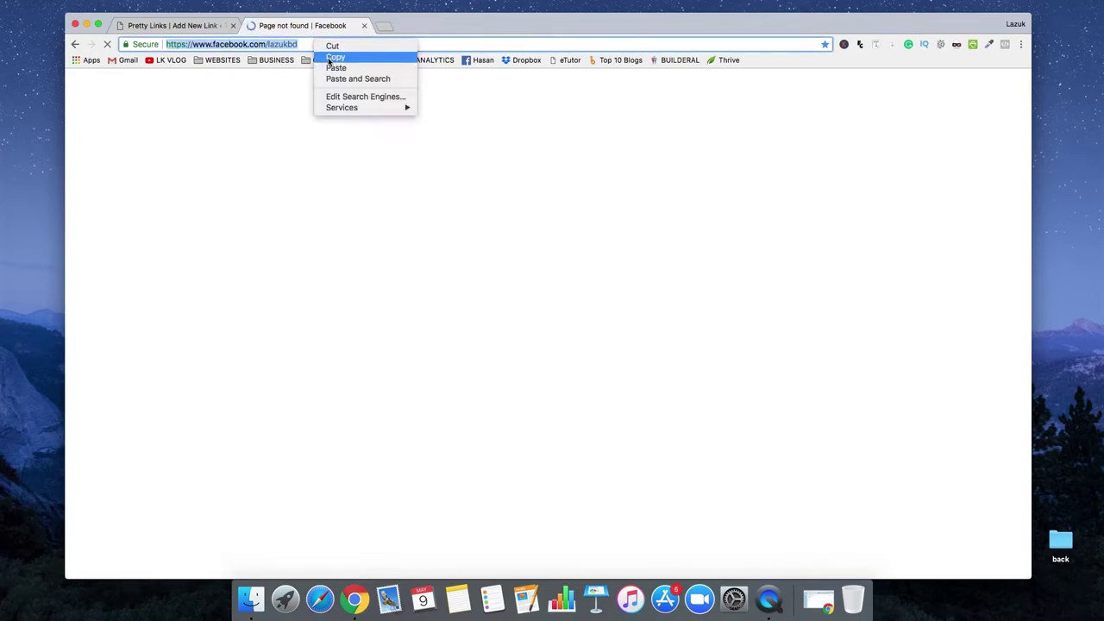
click(328, 54)
click(364, 25)
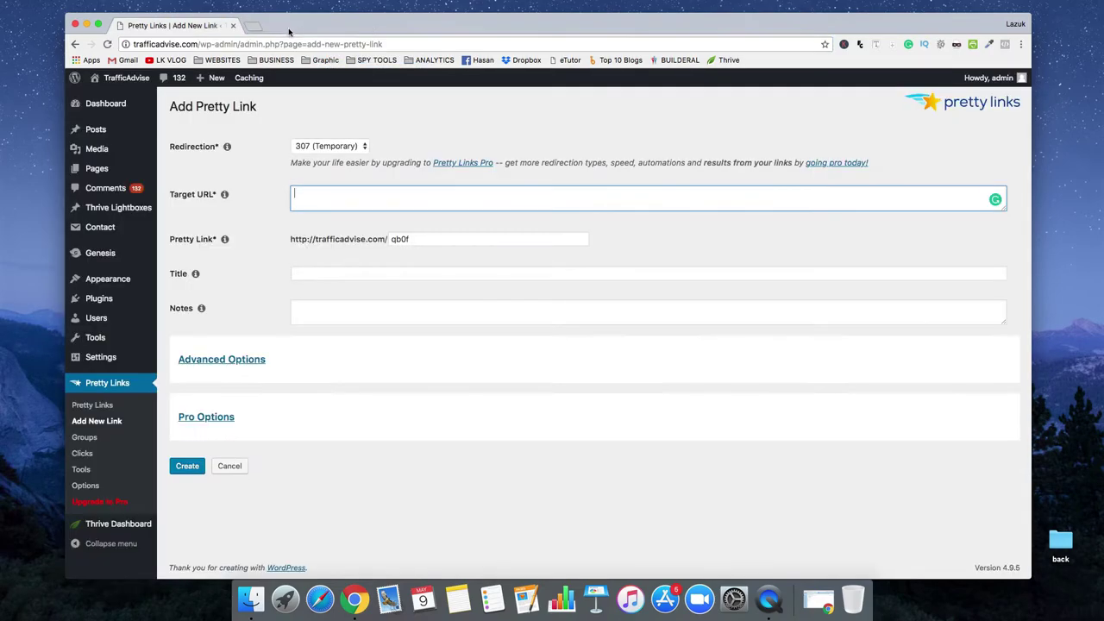
- Search the web for "clickbank" in a new tab and open ClickBank's affiliate marketplace
click(252, 27)
text(clickban)
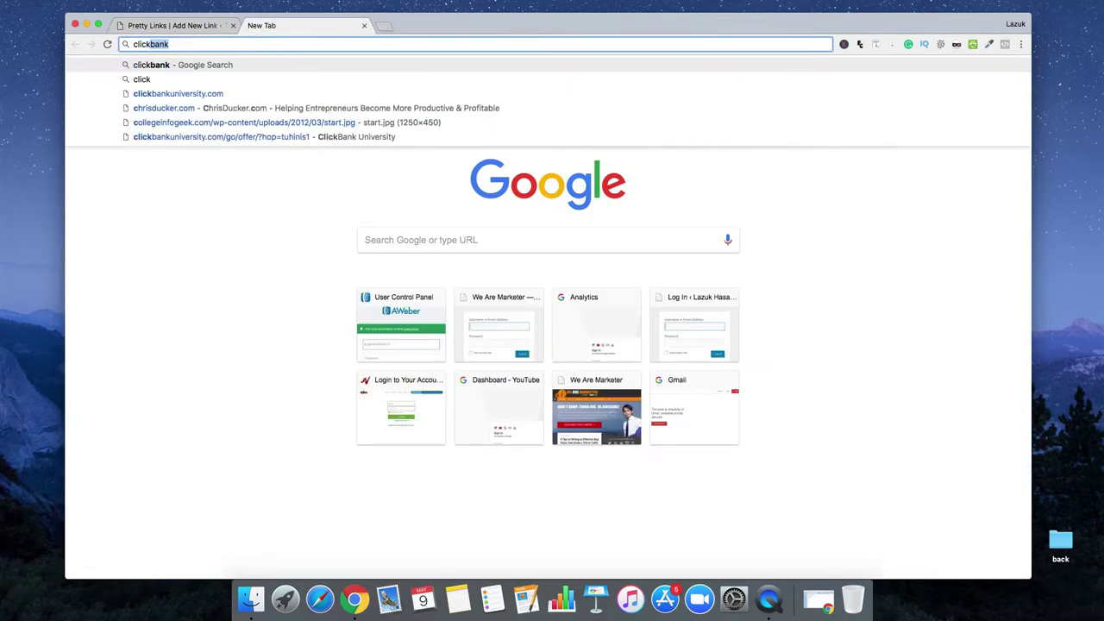
text(k)
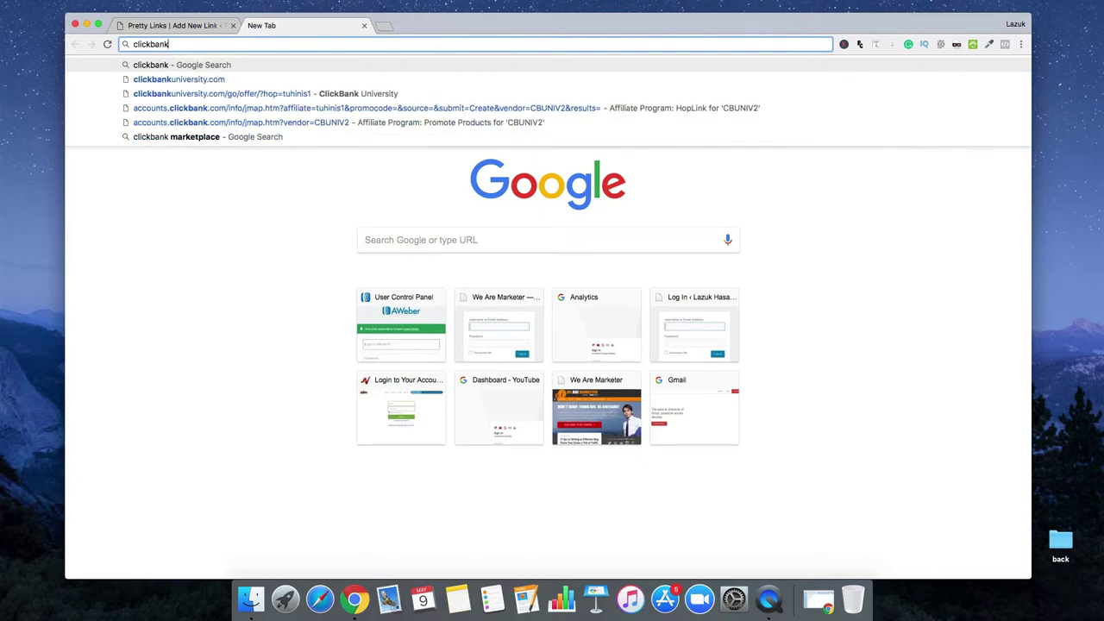
key(Return)
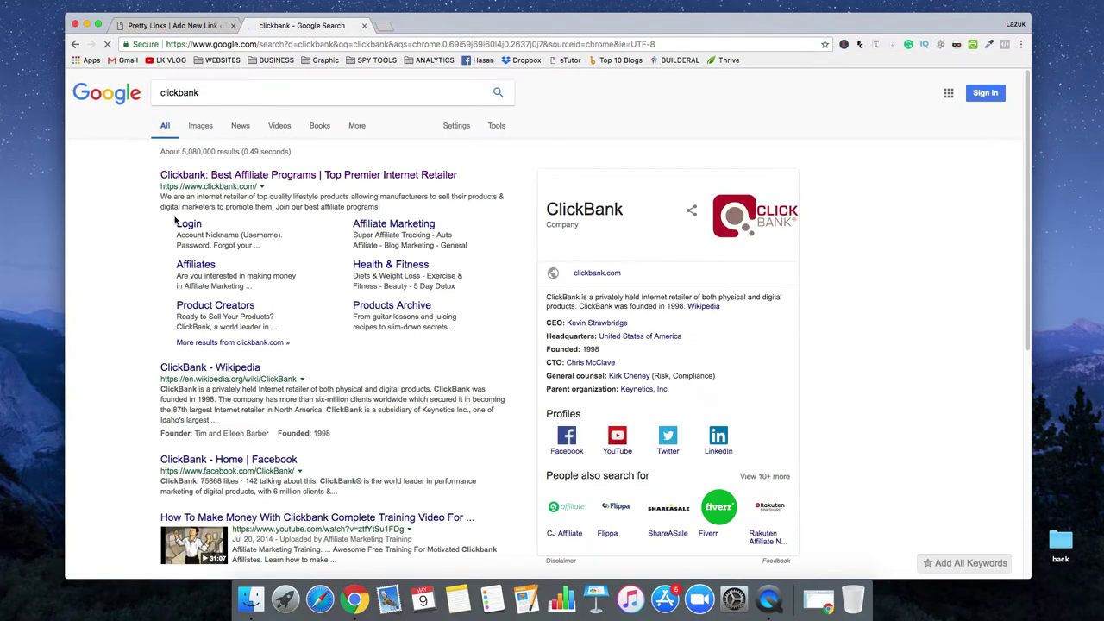
click(199, 179)
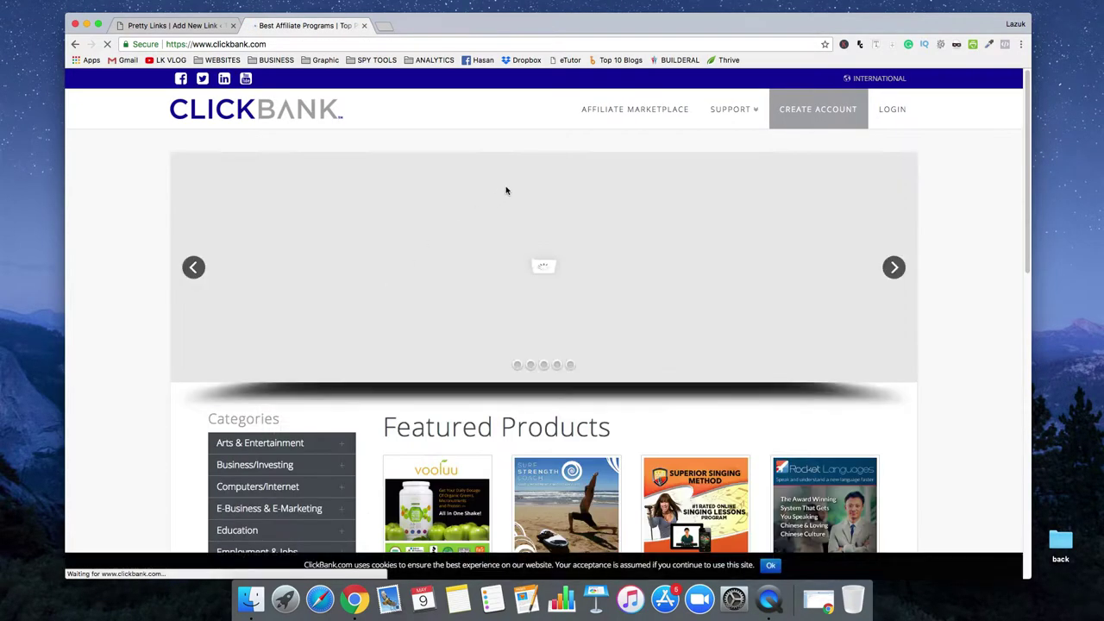
click(630, 111)
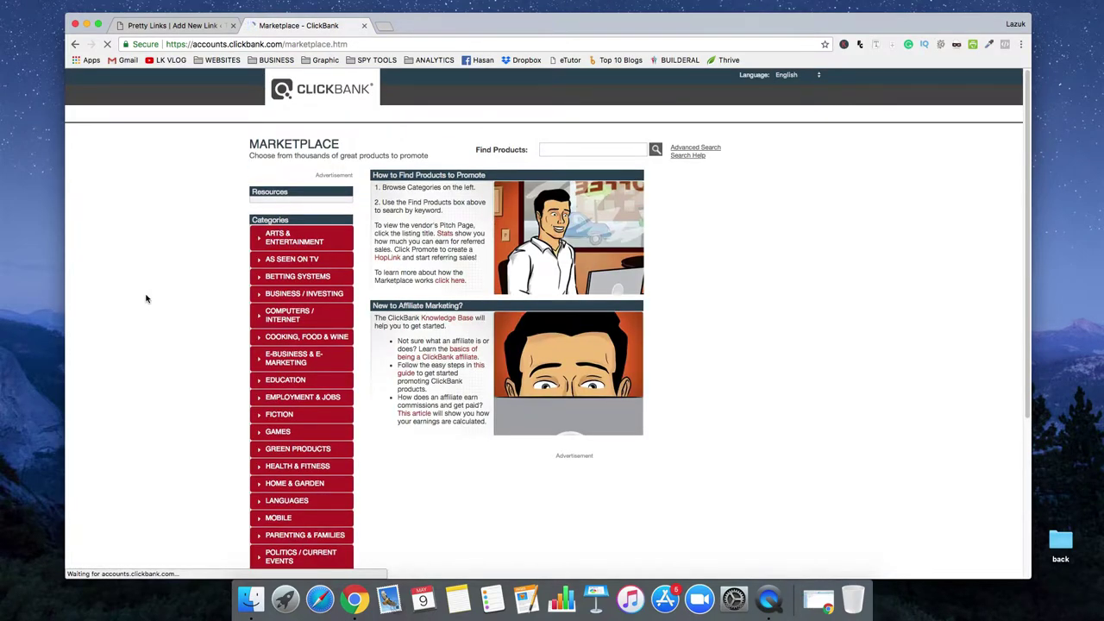
- Browse the E-business & E-marketing category and create a HopLink for the CB University product with the affiliate's account nickname
scroll(156, 333, down, 1)
click(284, 292)
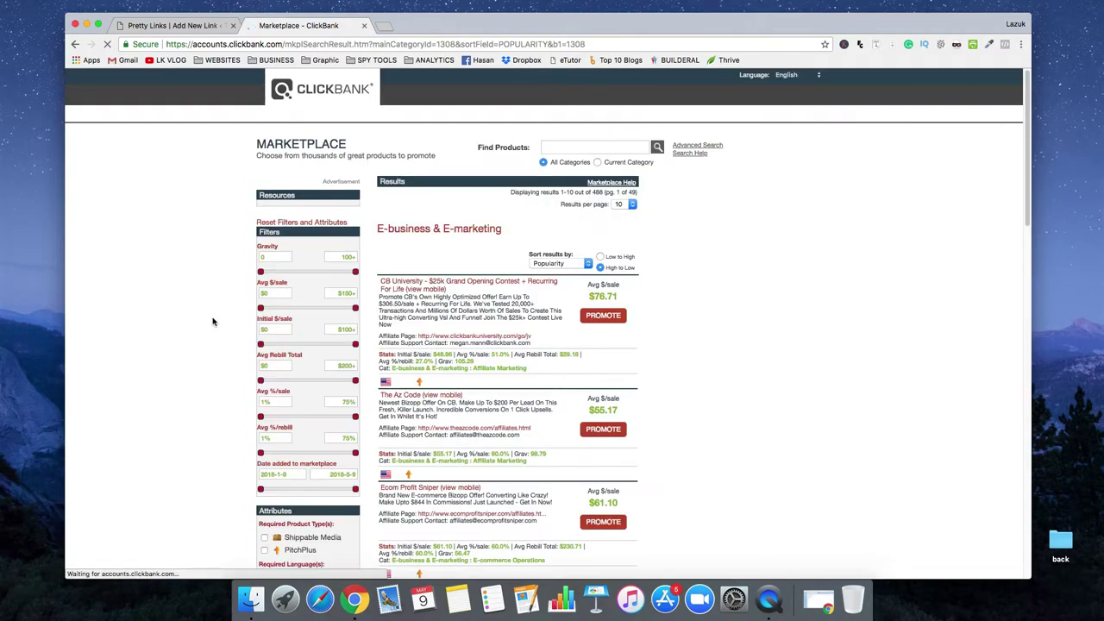
click(420, 289)
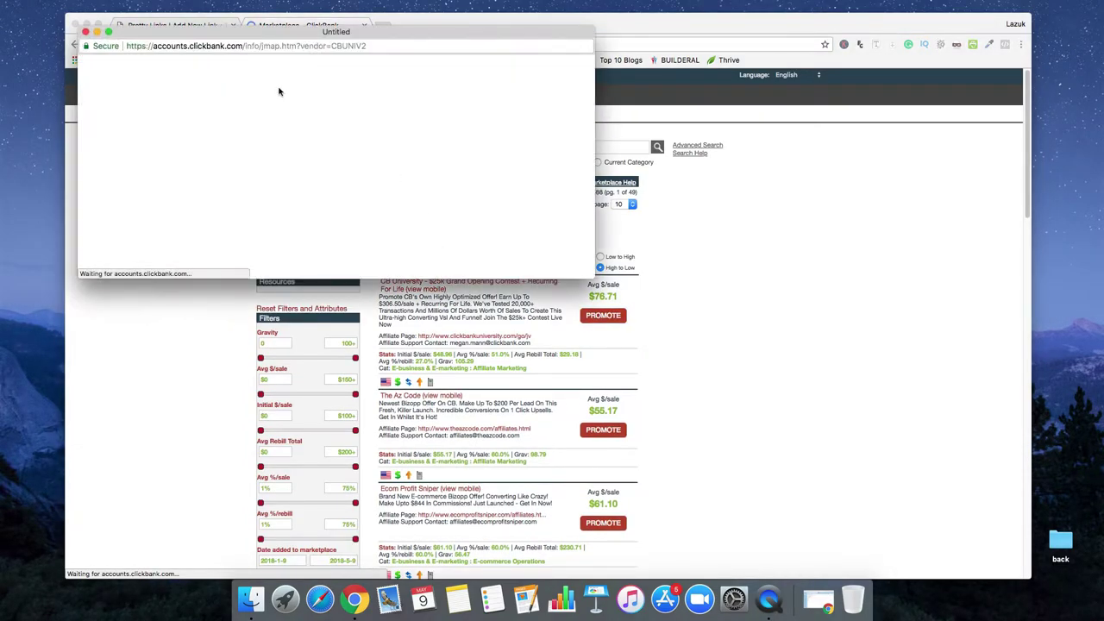
click(257, 123)
click(190, 143)
key(Return)
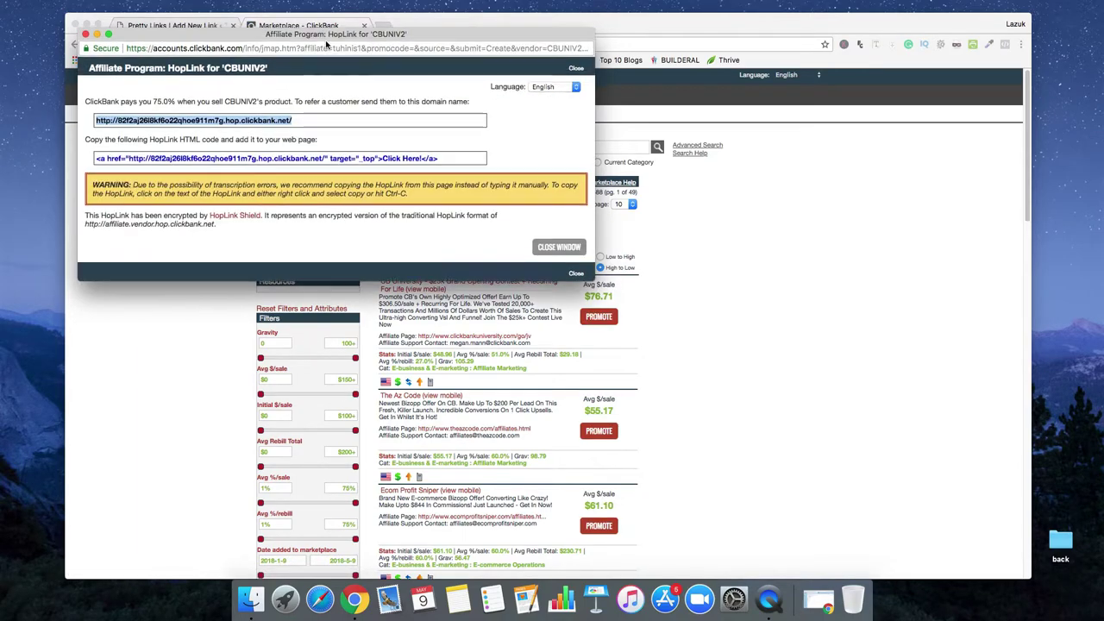
- Copy the encrypted HopLink from the ClickBank window, close that window, and paste the link as the new pretty link's target URL
drag(325, 40, 554, 157)
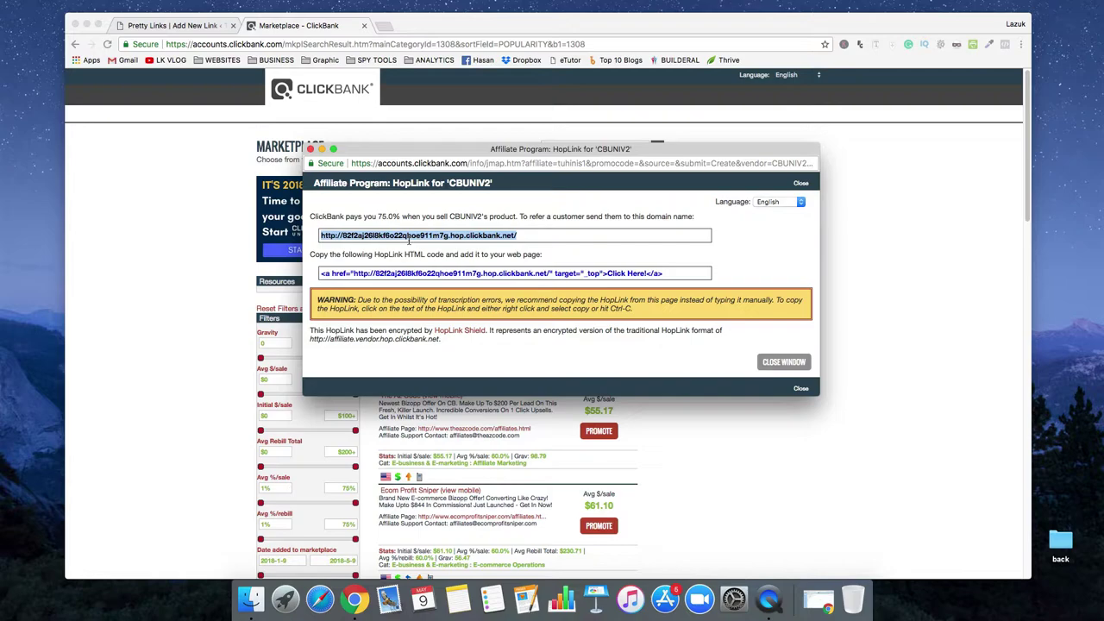
right_click(411, 238)
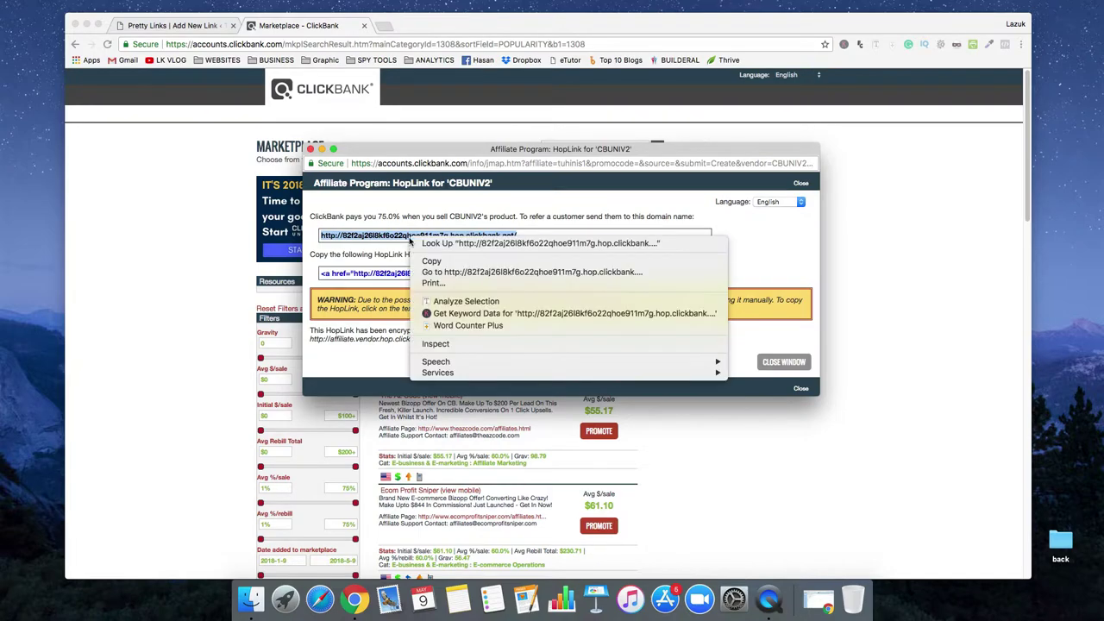
click(432, 261)
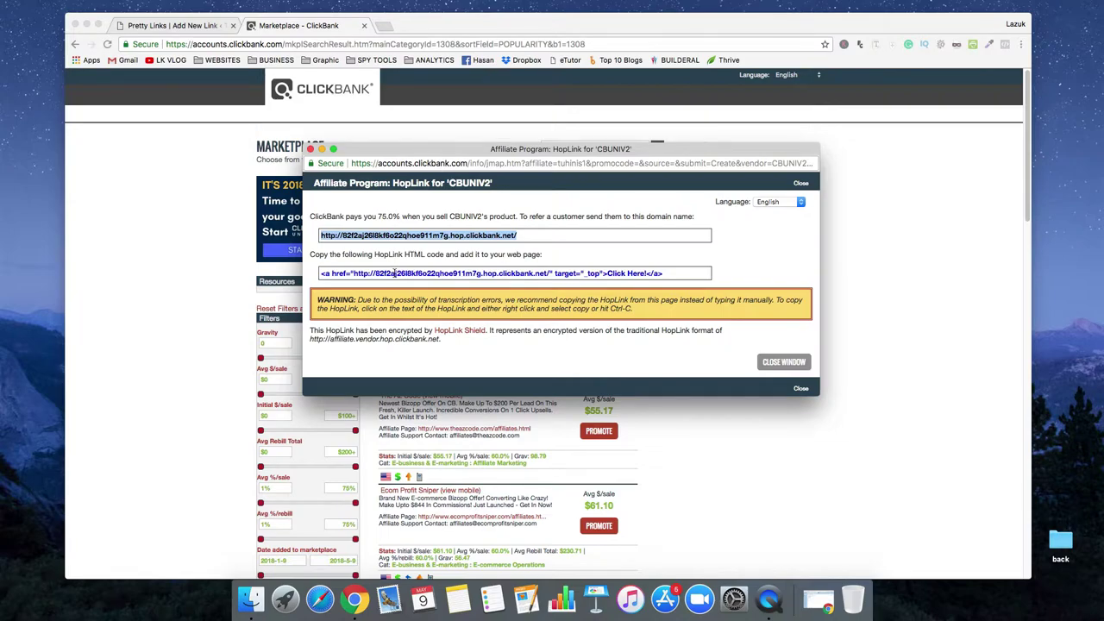
right_click(387, 237)
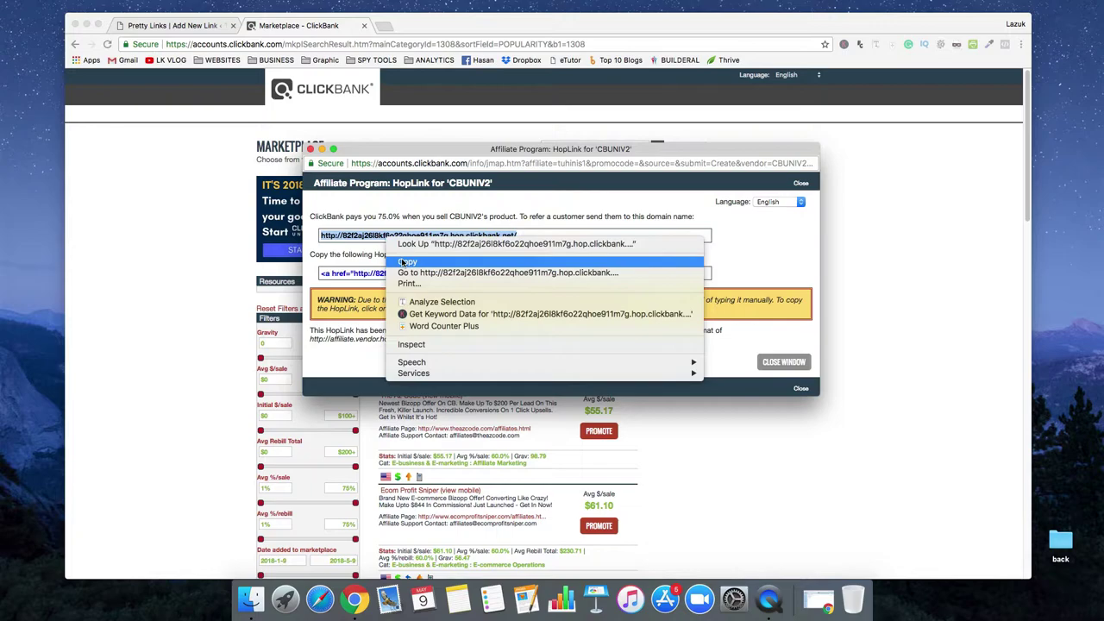
click(402, 258)
right_click(386, 236)
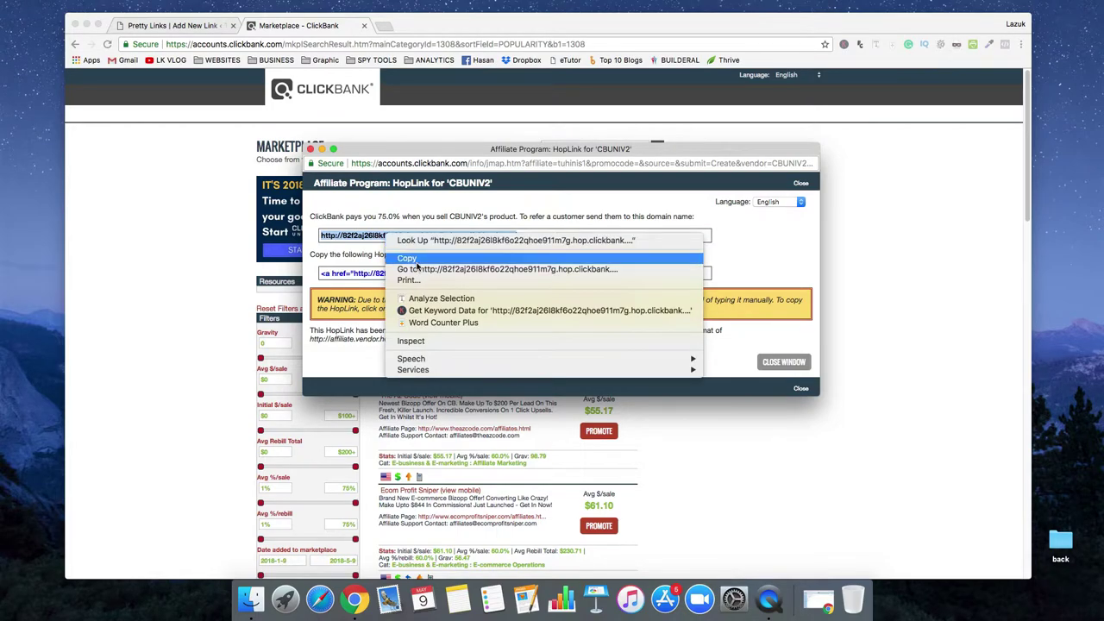
click(390, 257)
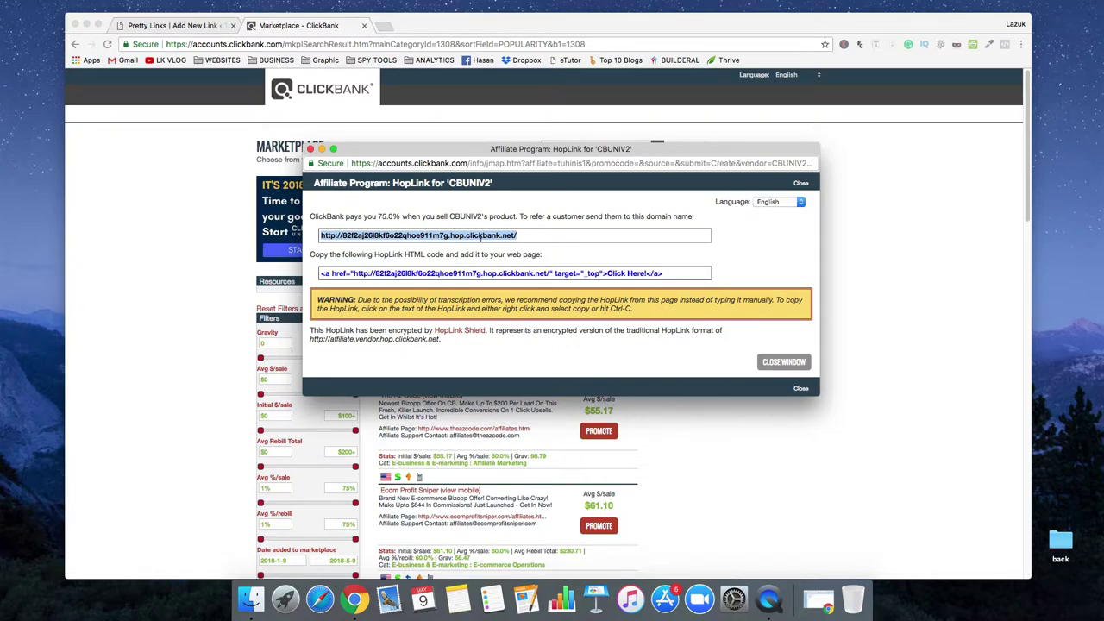
click(310, 150)
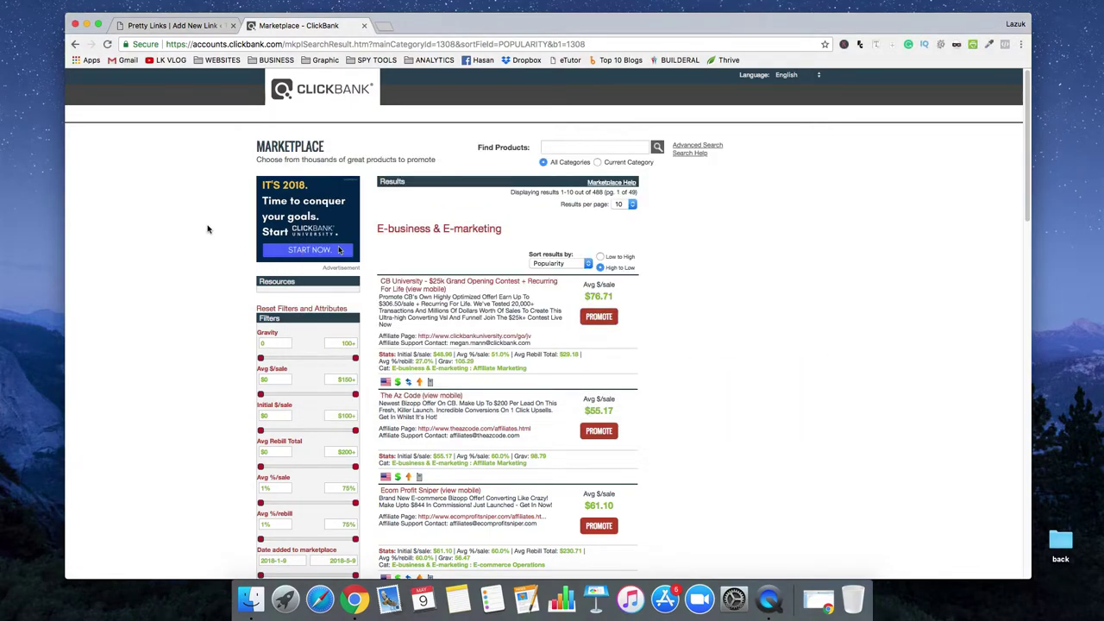
click(172, 25)
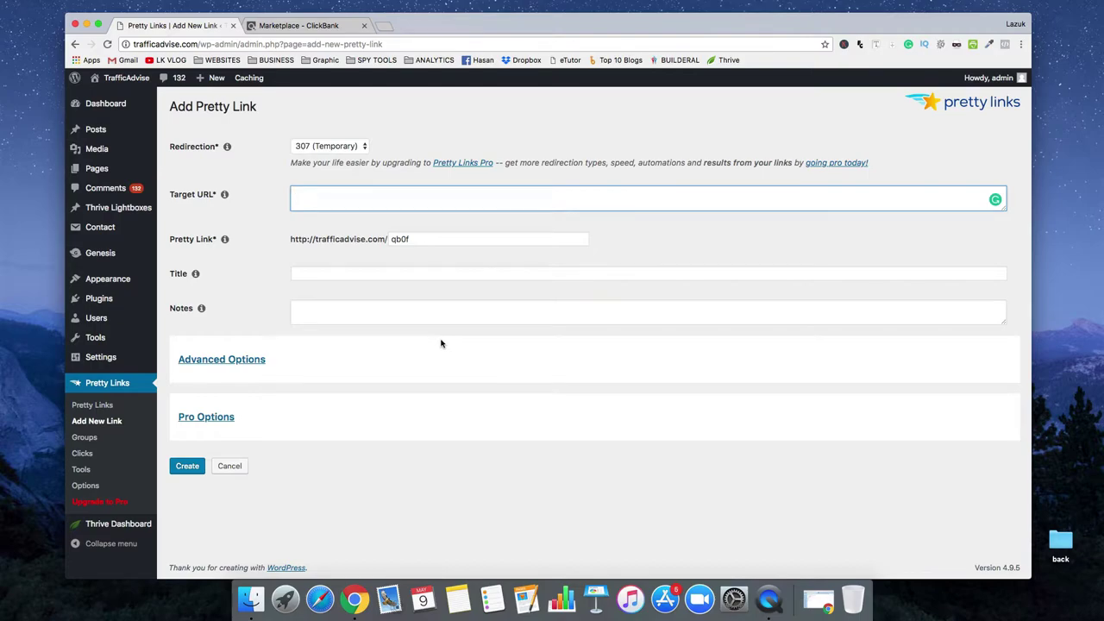
key(super+v)
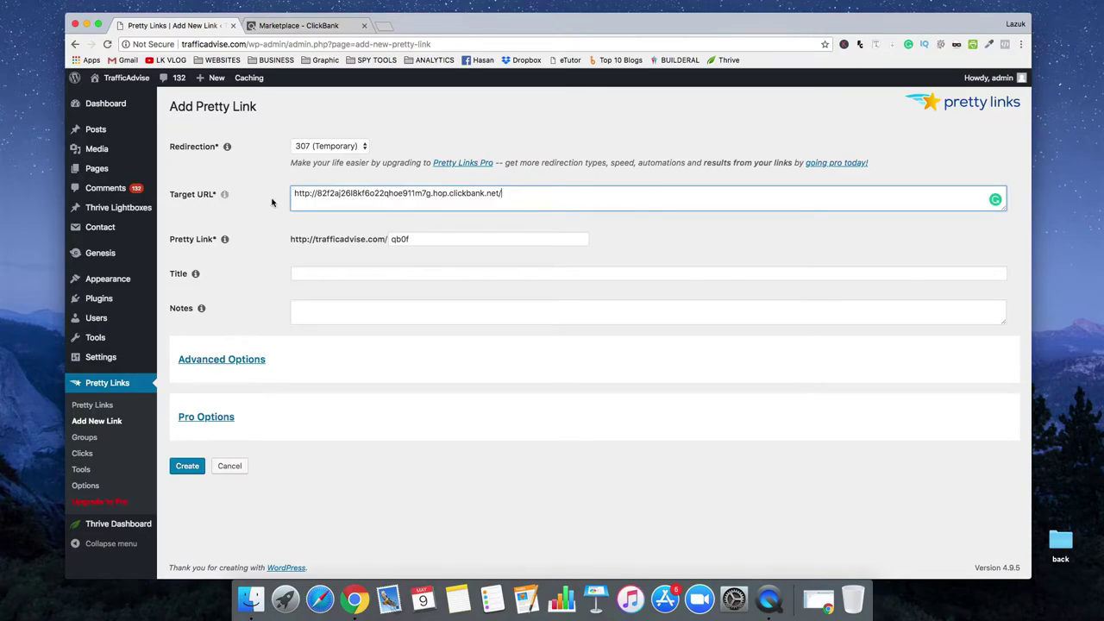
- Replace the generated slug of the pretty link with "cbtest"
double_click(432, 245)
click(392, 243)
double_click(393, 243)
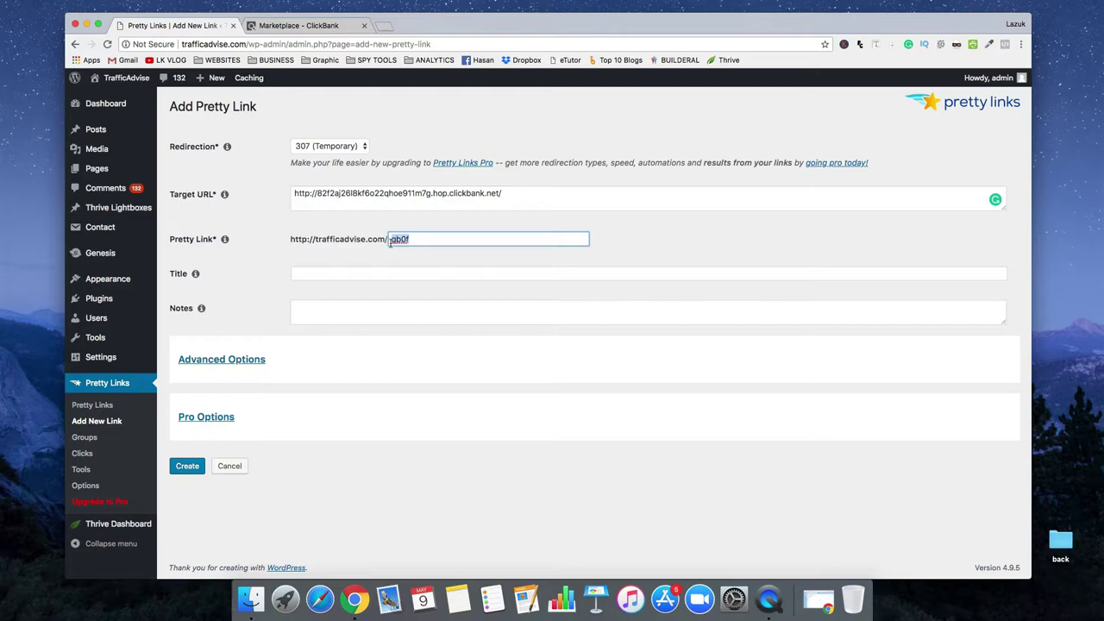
key(BackSpace)
text(cbtest)
- Title the pretty link "Clickbank Univerisity" and leave its notes empty
click(409, 272)
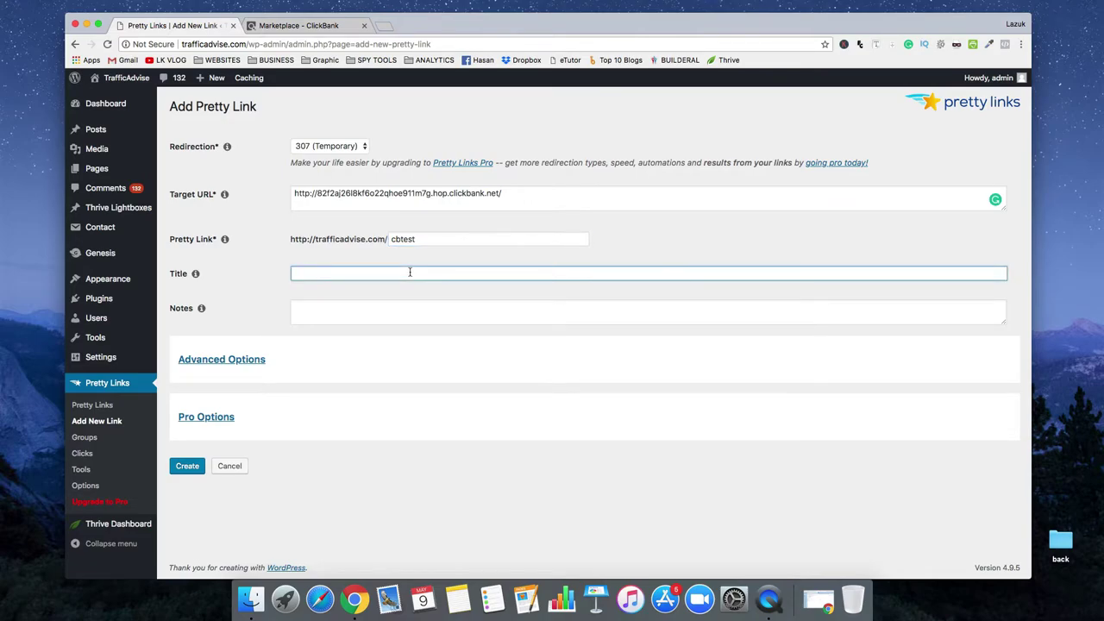
text(Clickban)
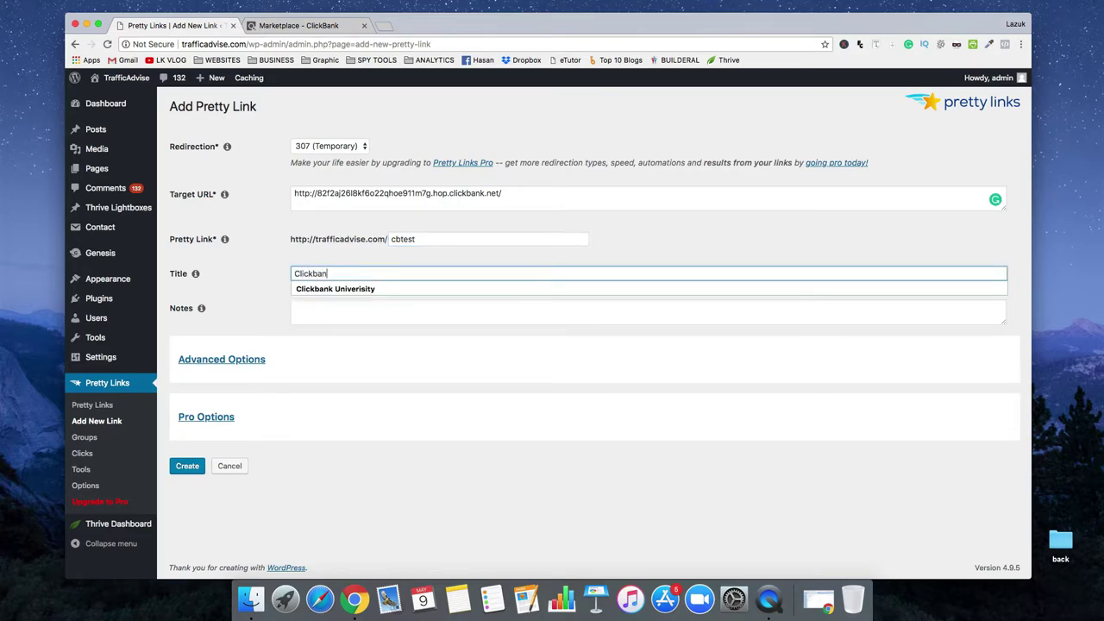
text(k)
key(Down)
key(Return)
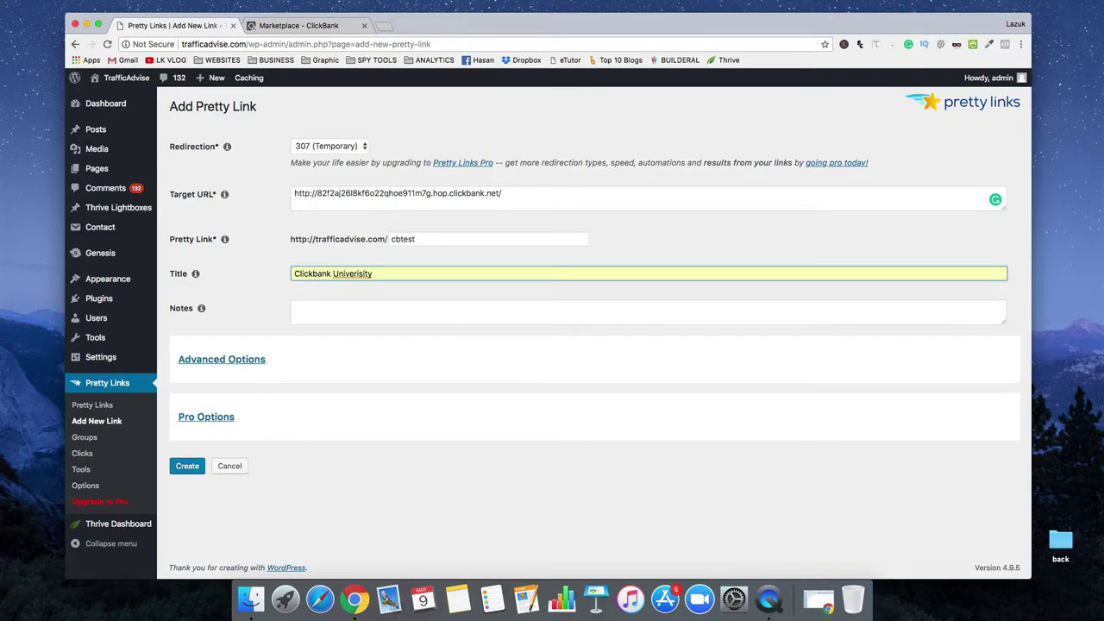
click(387, 307)
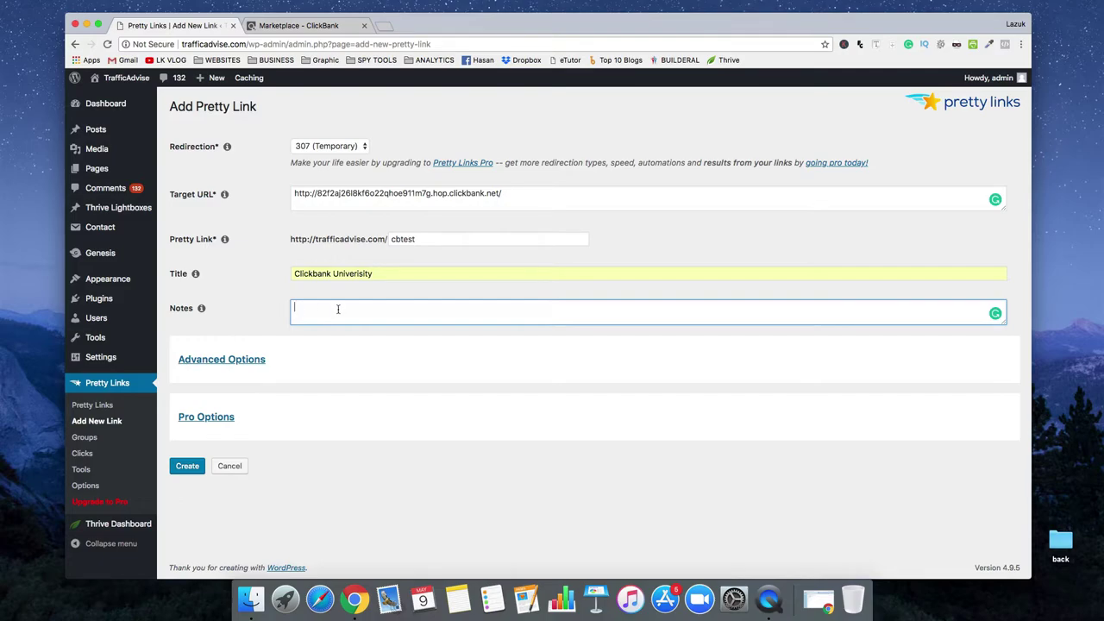
- Review the advanced options, keep No Follow and Tracking enabled with Parameter Forwarding off, and create the pretty link
click(231, 365)
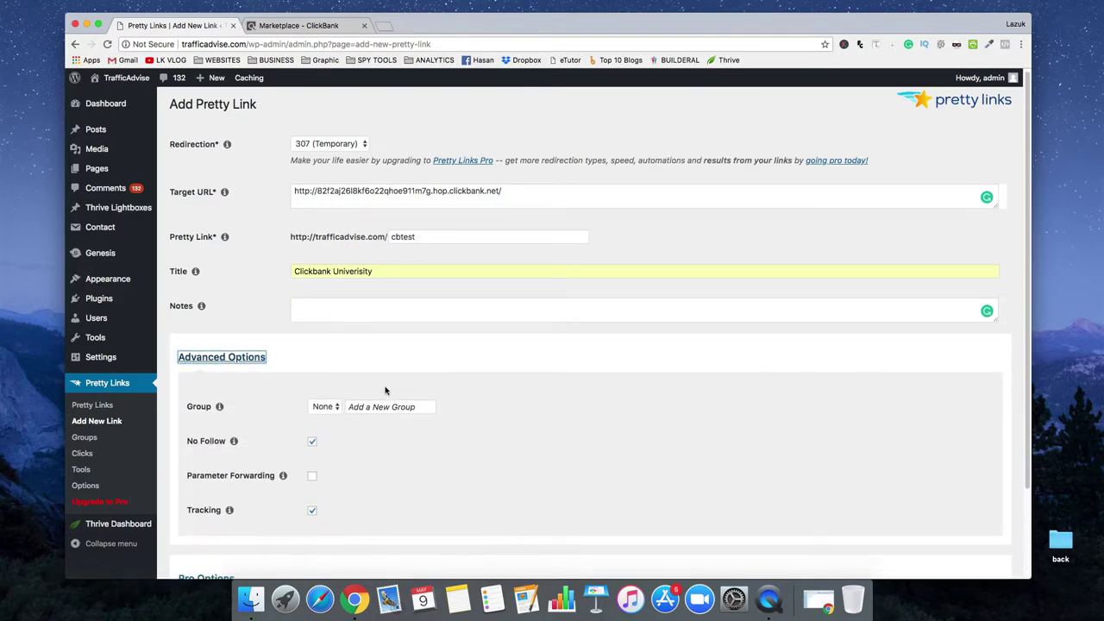
scroll(382, 387, down, 3)
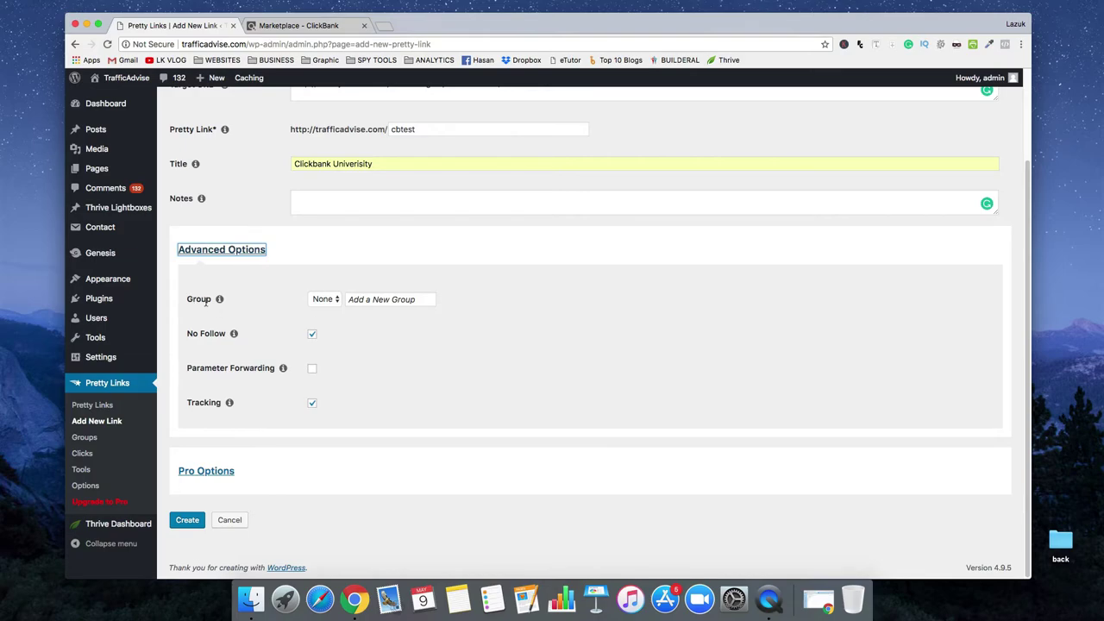
scroll(455, 346, up, 2)
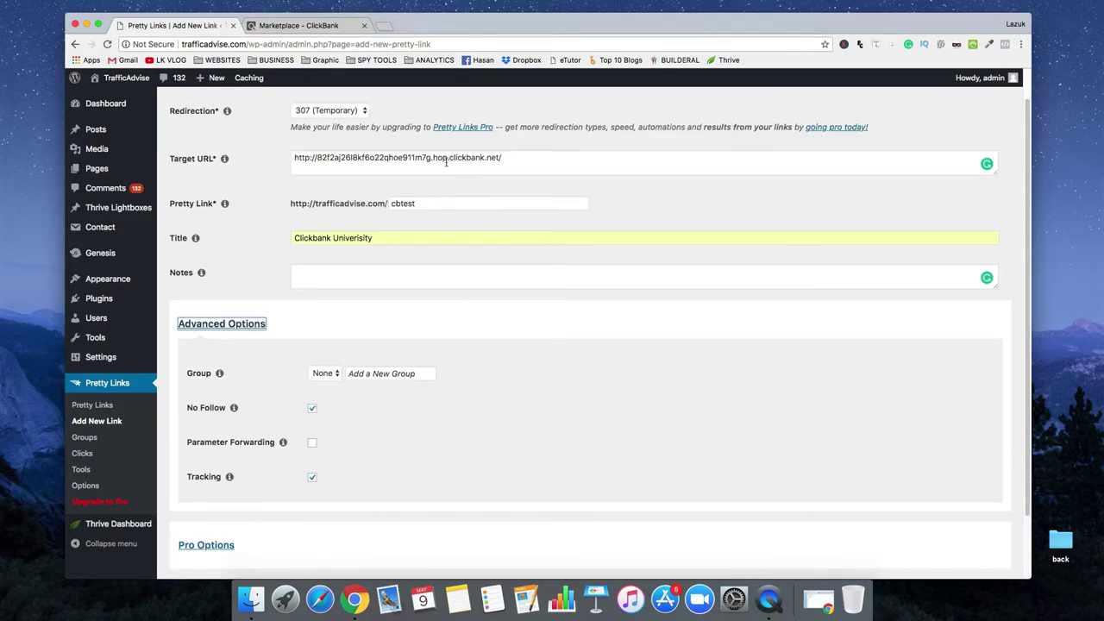
scroll(483, 333, down, 2)
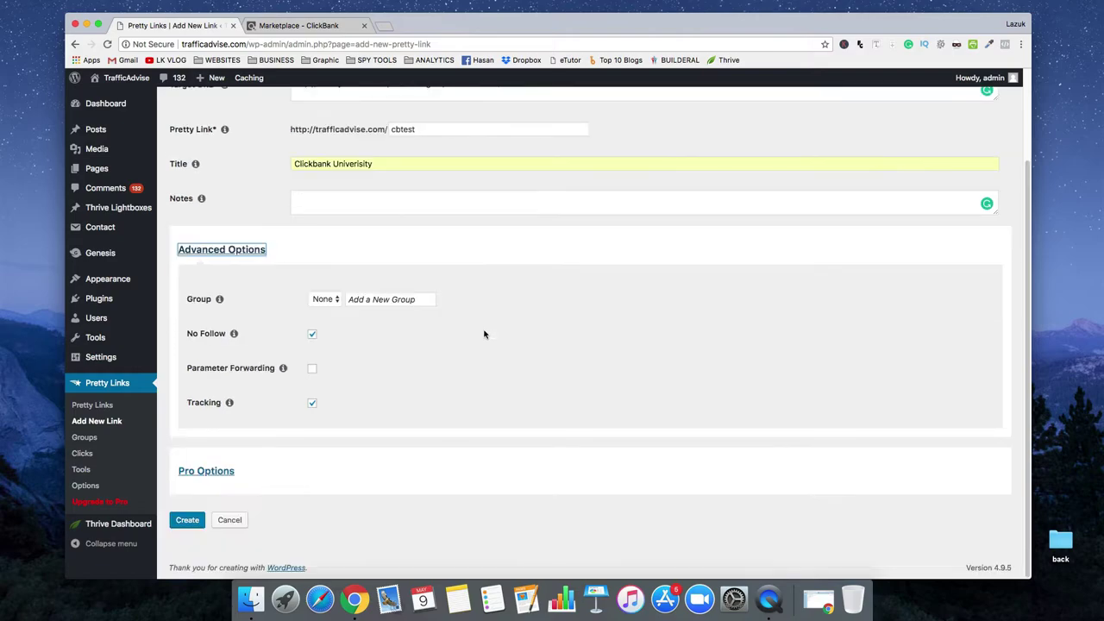
click(376, 299)
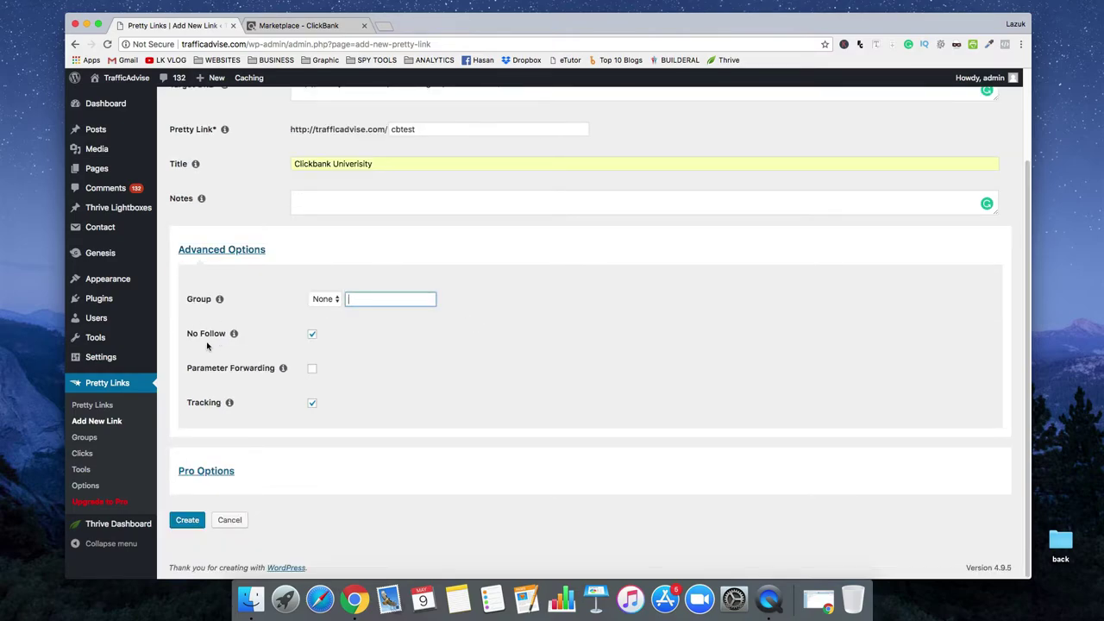
click(313, 336)
click(313, 337)
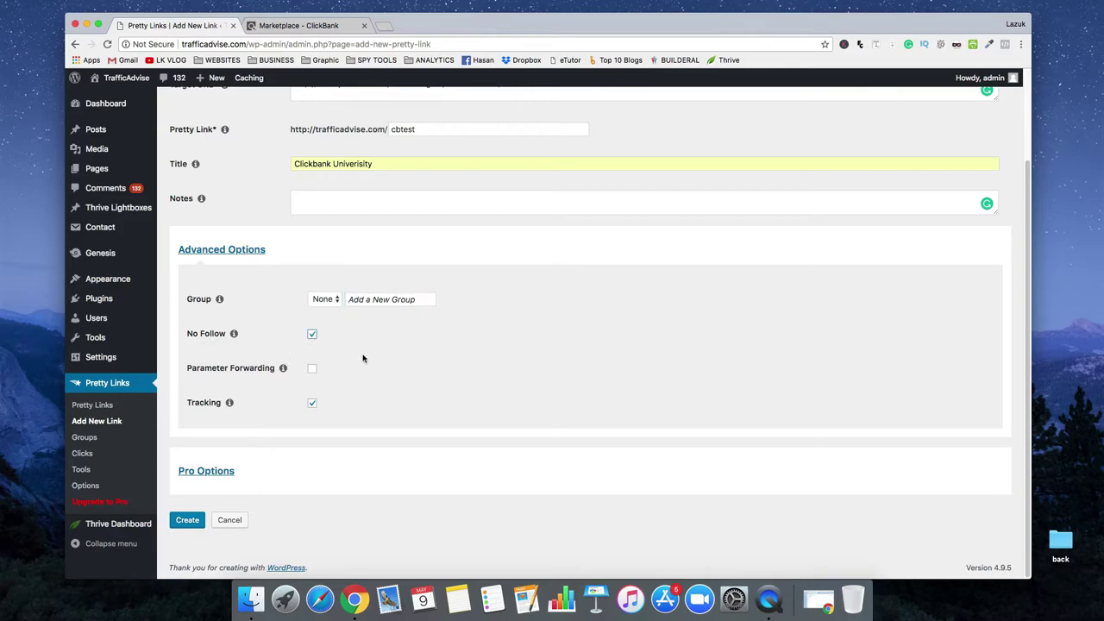
click(312, 336)
click(312, 335)
scroll(299, 494, up, 2)
scroll(299, 494, down, 2)
click(189, 521)
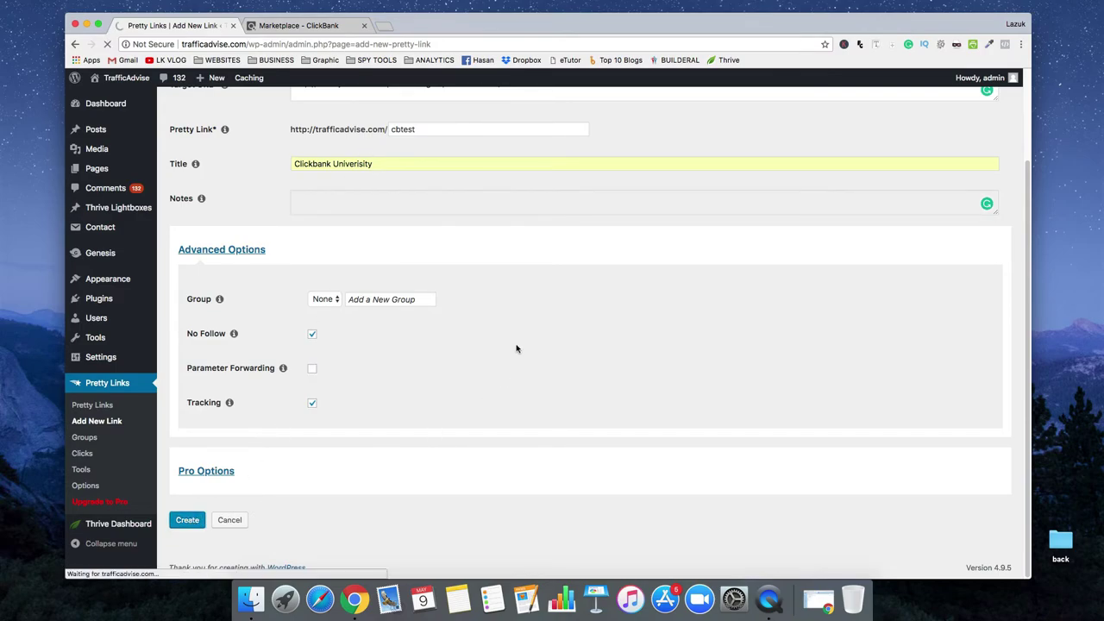
- Copy the short URL of the new Clickbank Univerisity link from the Pretty Links list
mouse_move(897, 211)
click(897, 192)
right_click(897, 192)
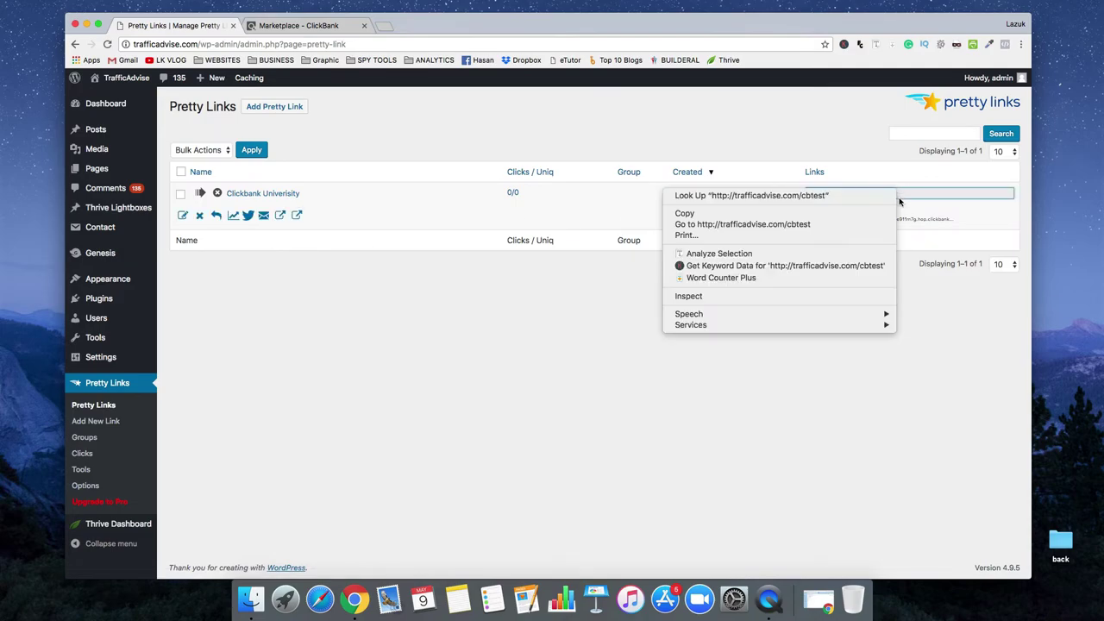
click(874, 213)
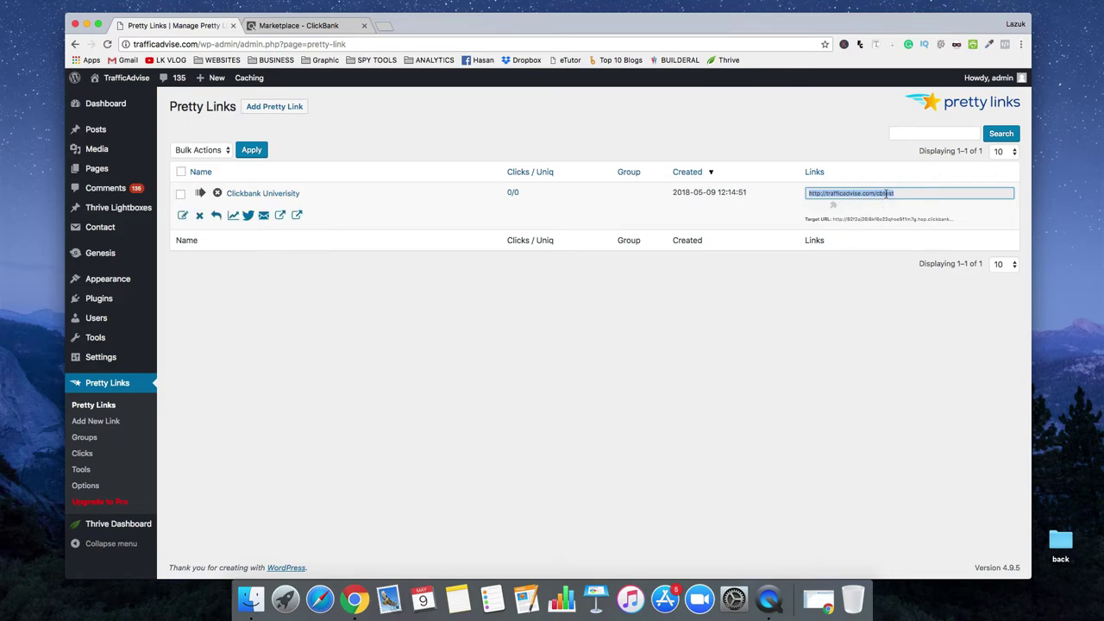
click(382, 26)
right_click(387, 42)
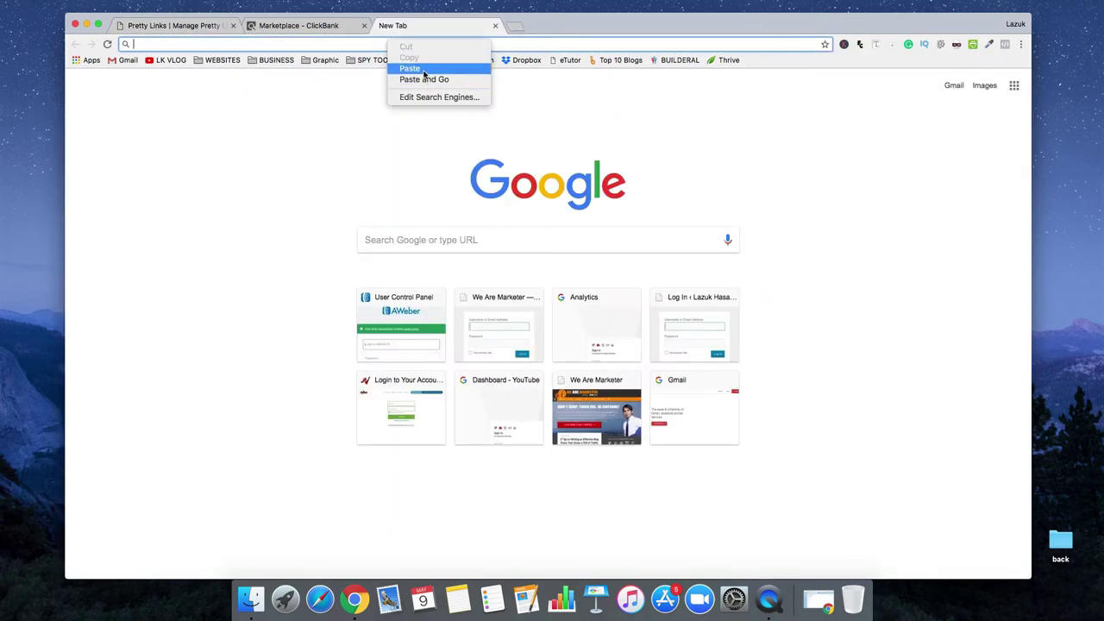
click(424, 74)
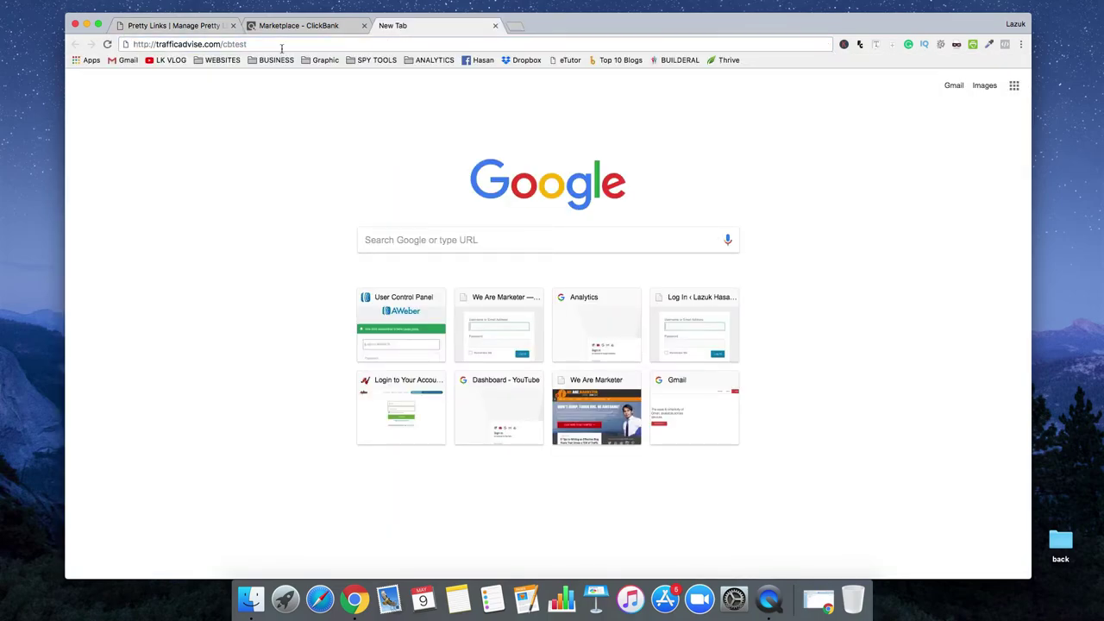
key(super+a)
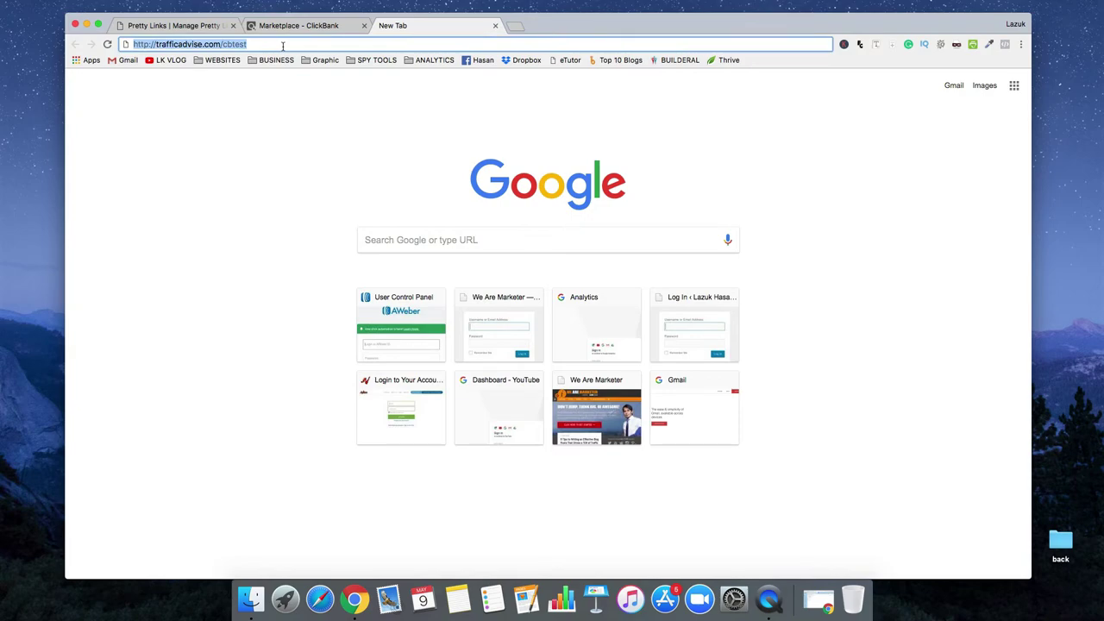
key(Return)
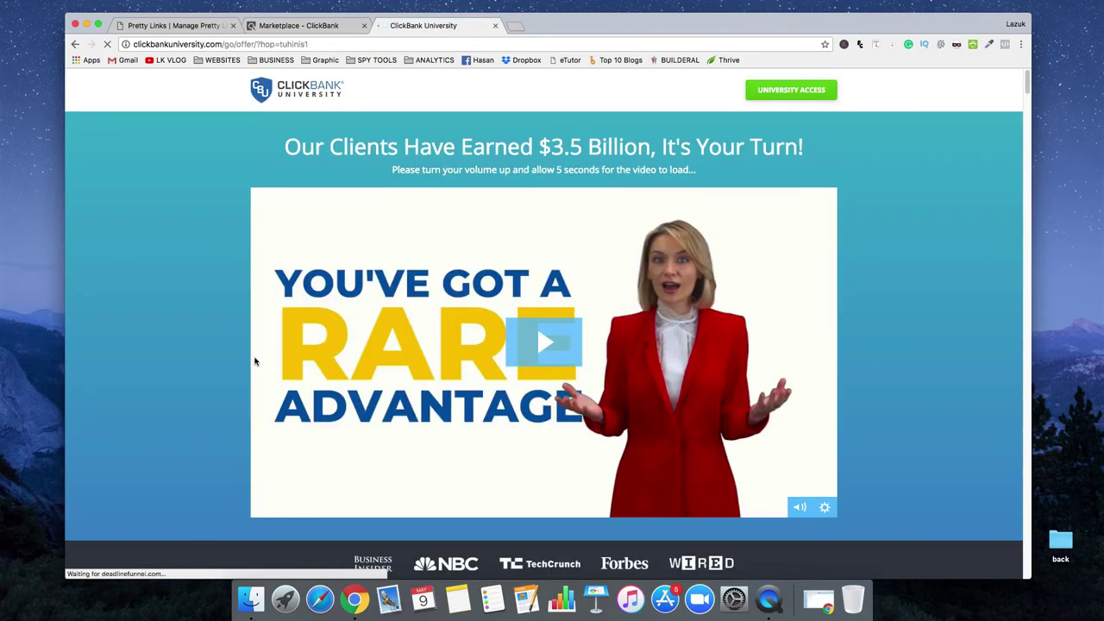
scroll(243, 334, down, 5)
scroll(244, 336, down, 3)
scroll(243, 337, up, 8)
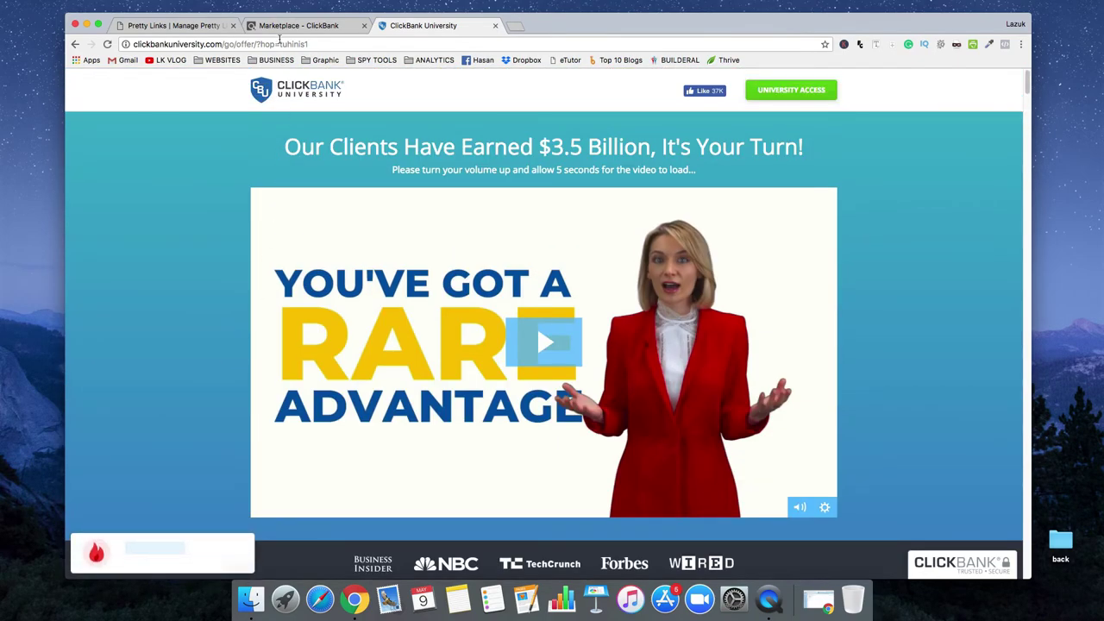
click(322, 44)
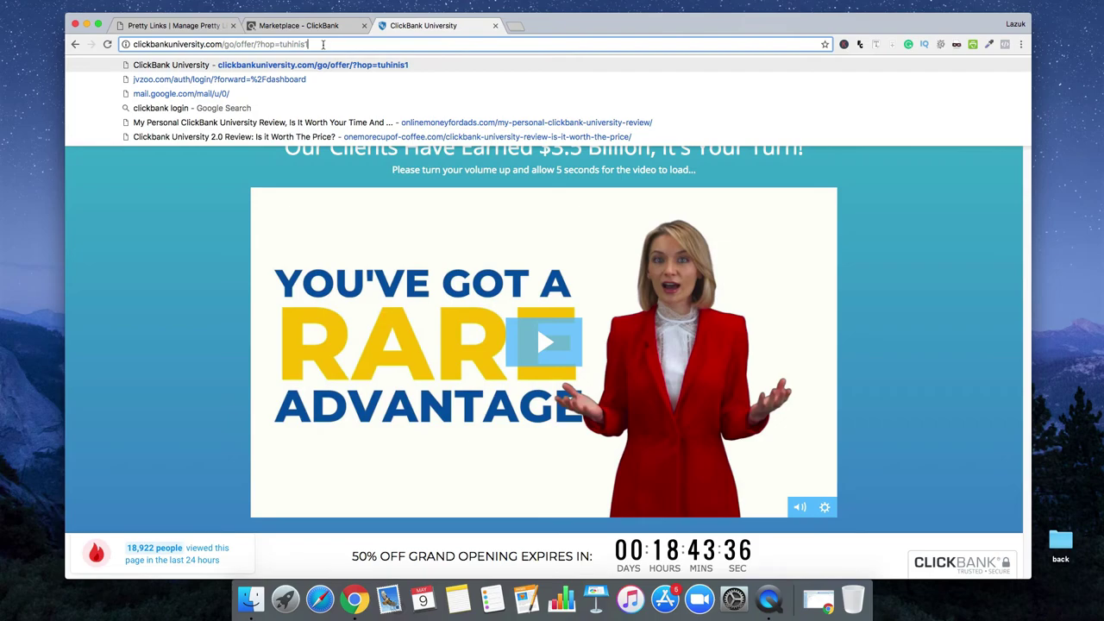
key(super+a)
key(super+v)
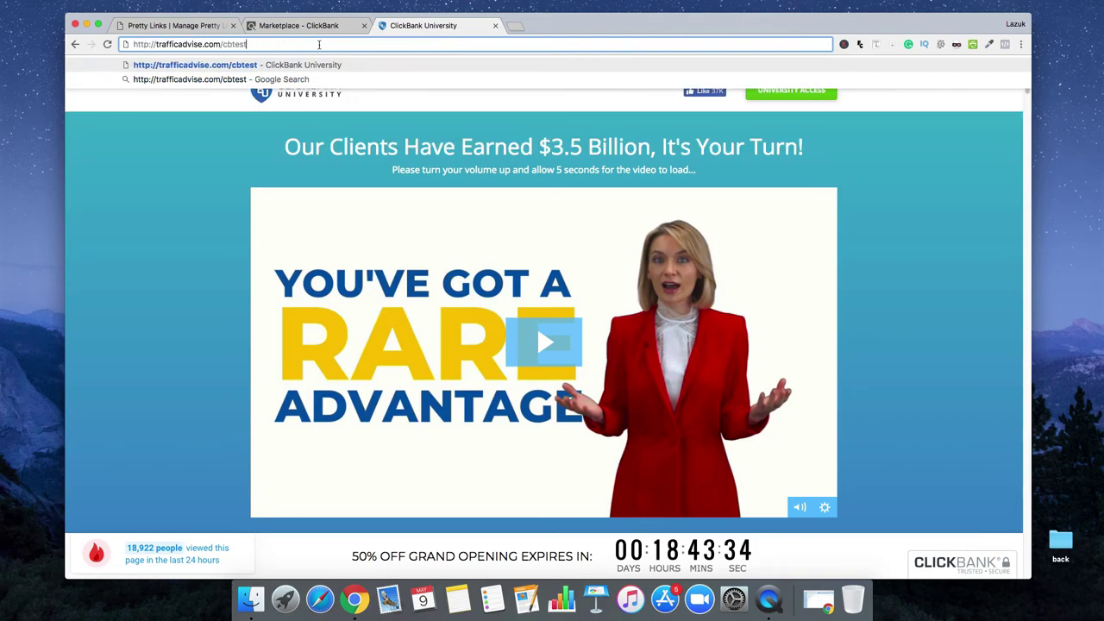
key(Return)
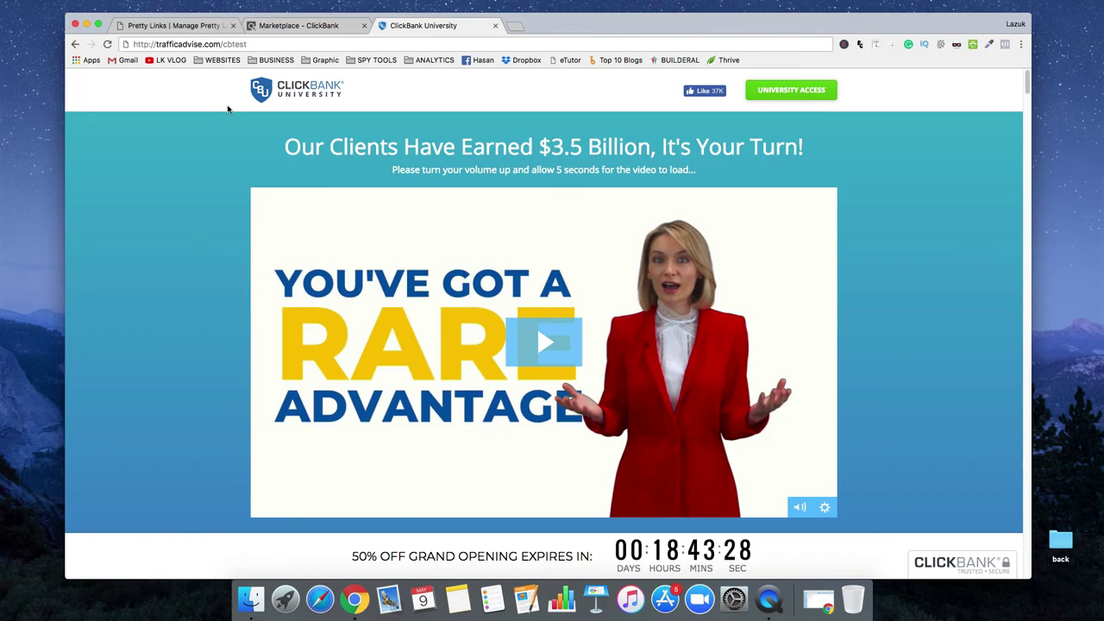
click(177, 27)
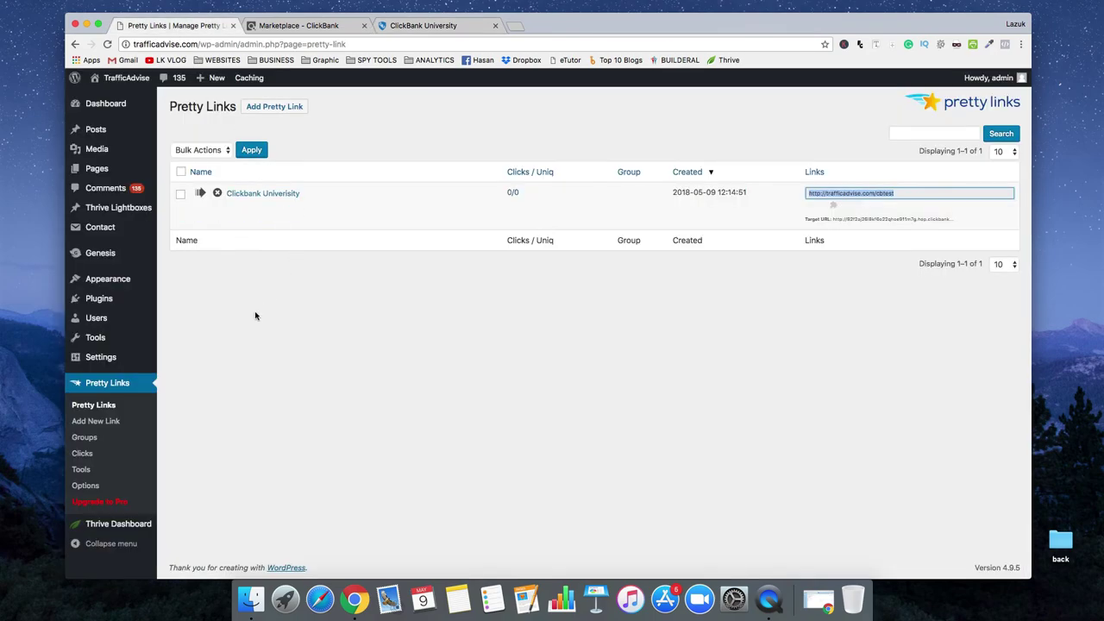